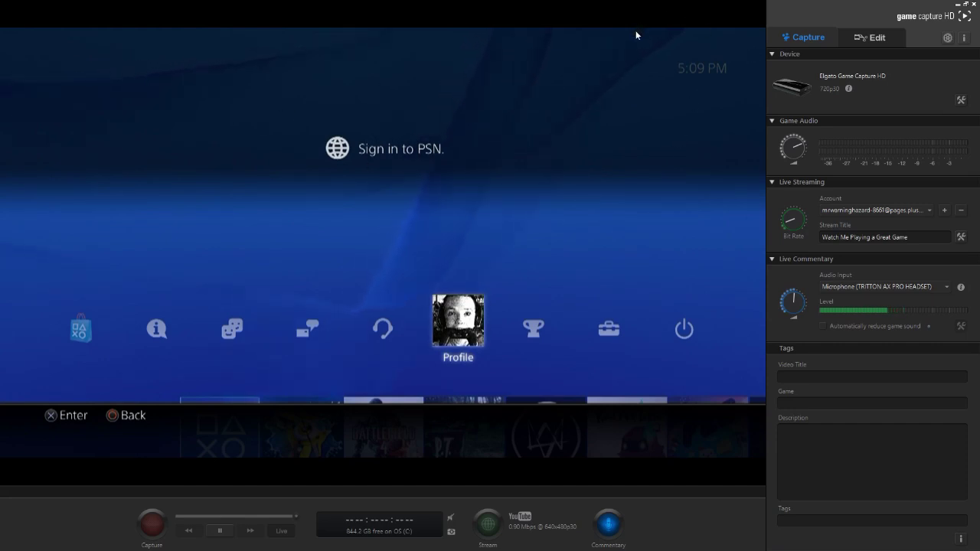
Enable Stream Command in the Game Capture HD capture preferences.
click(947, 37)
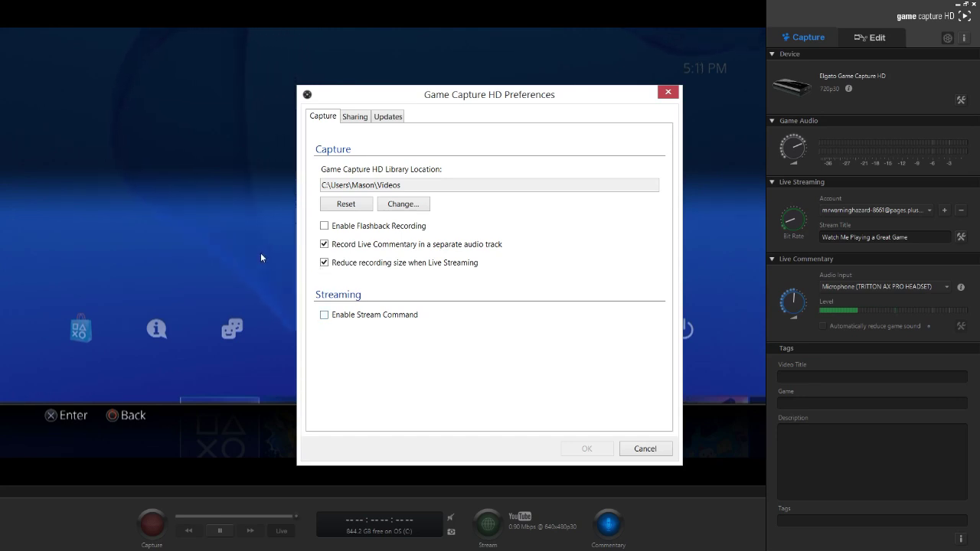
click(324, 314)
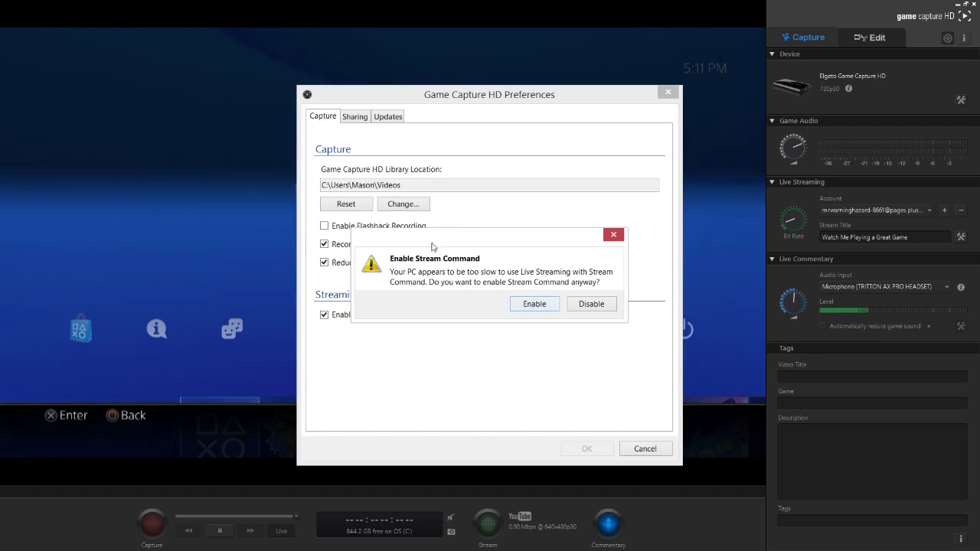
key(Return)
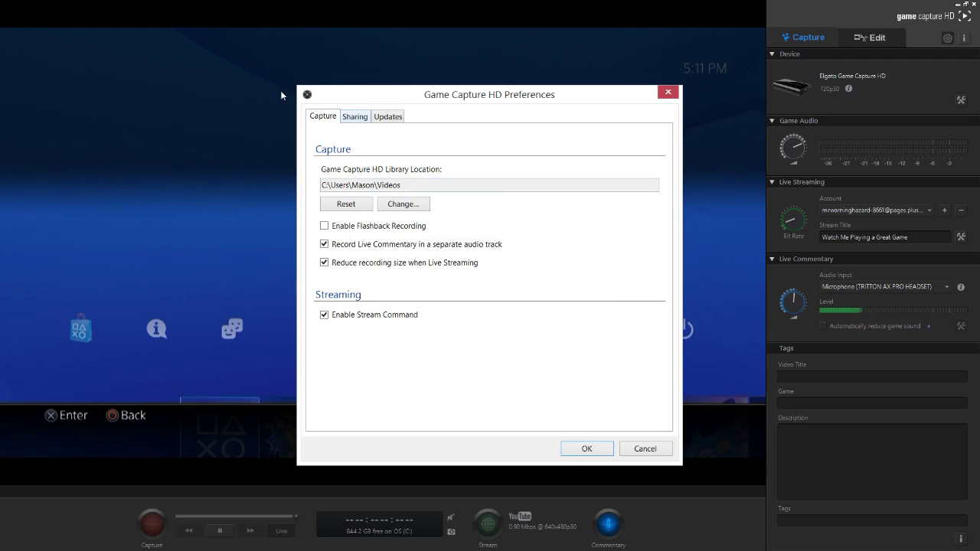
In the sharing preferences, keep MP4 Original as the conversion format and turn off muting of Live Commentary in exported video.
key(ctrl+Tab)
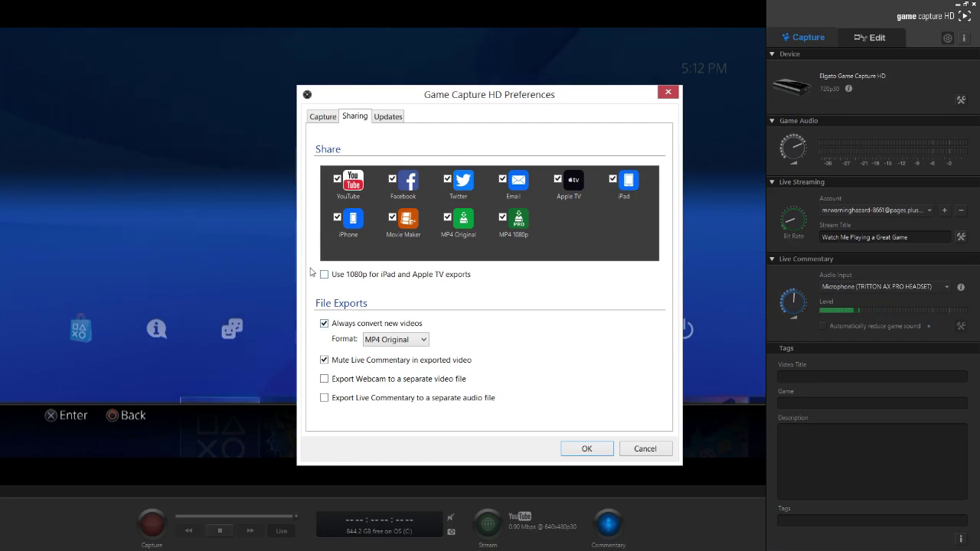
key(alt+Down)
key(Escape)
key(alt+Down)
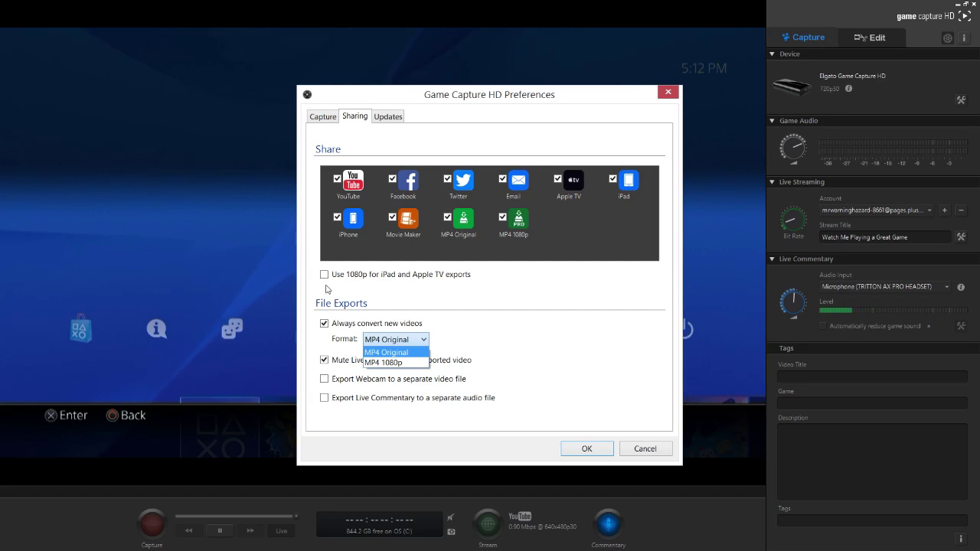
key(Escape)
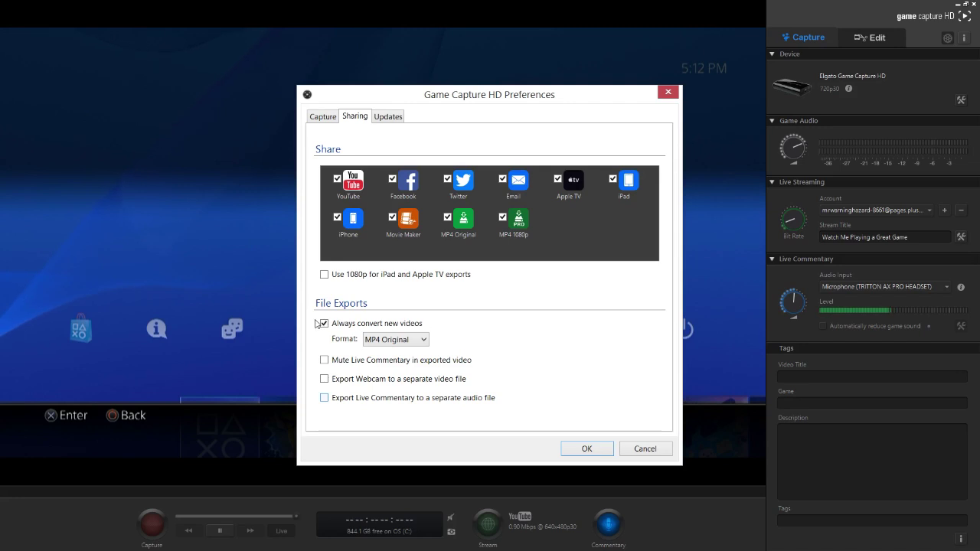
click(324, 398)
click(324, 398)
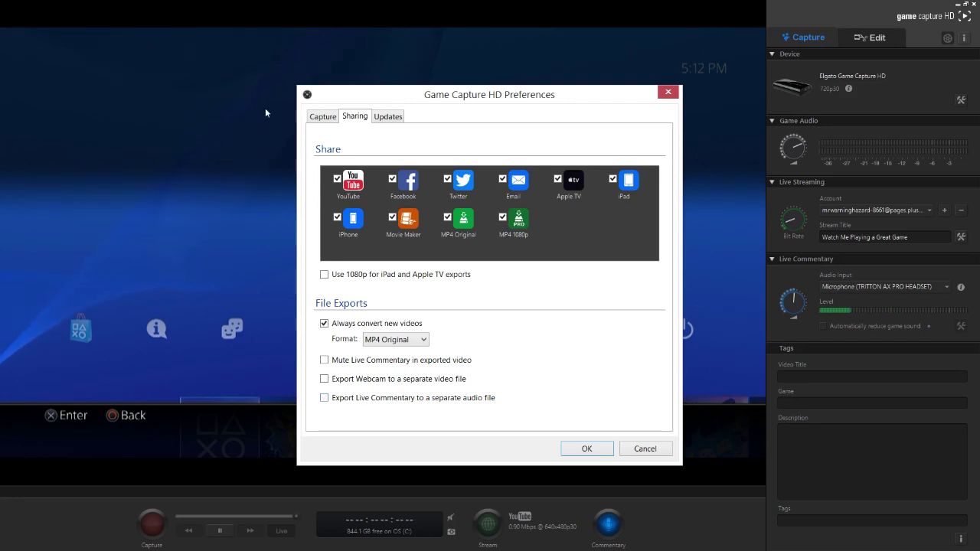
Review the capture, sharing and update preferences once more and apply the changed settings.
click(322, 117)
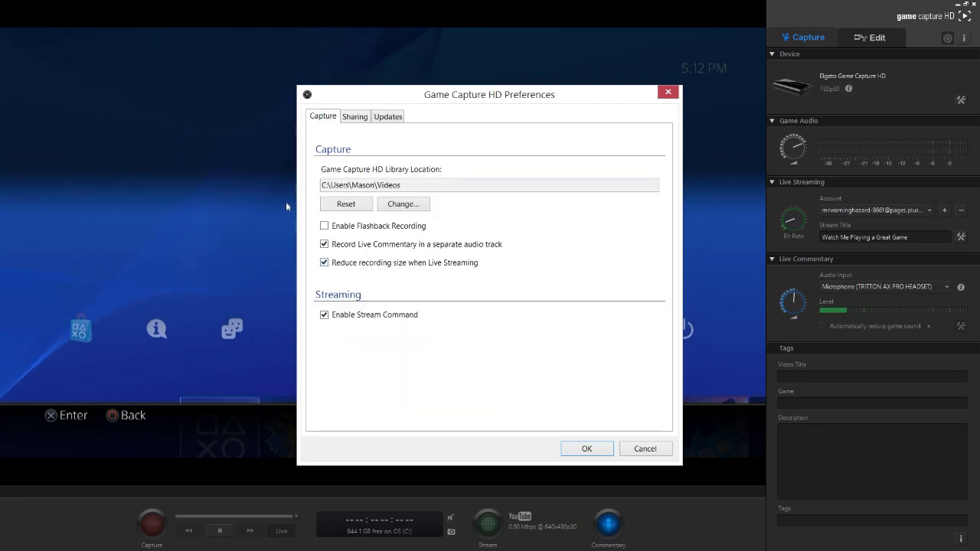
key(ctrl+Tab)
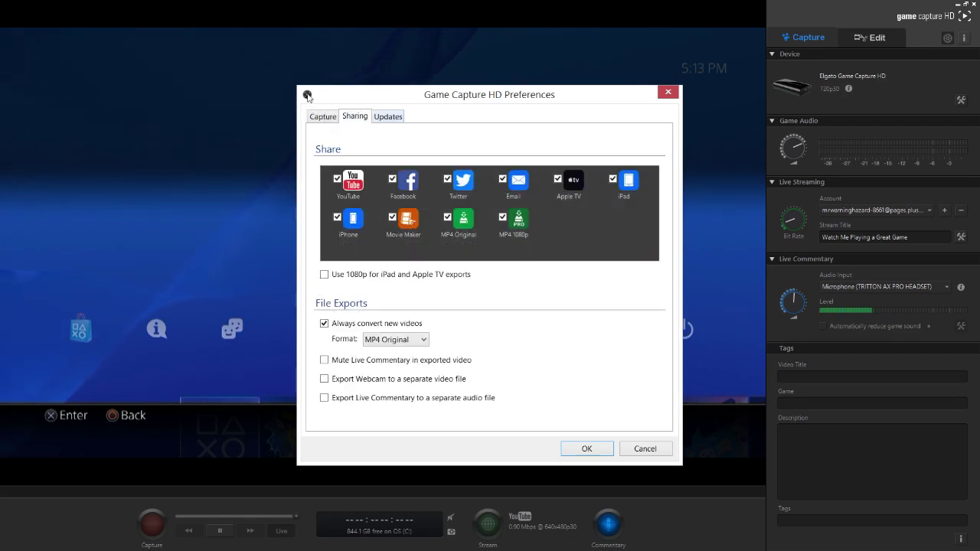
key(ctrl+Tab)
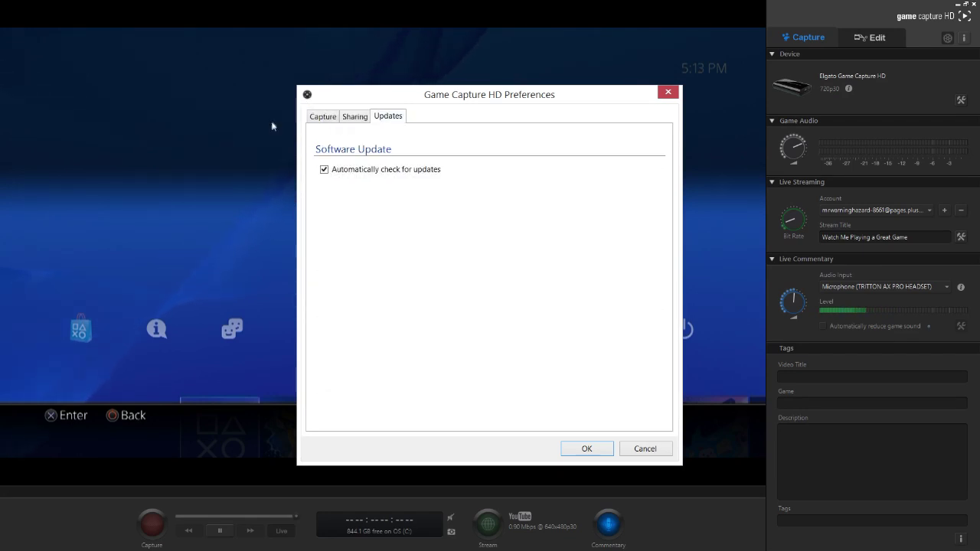
key(Return)
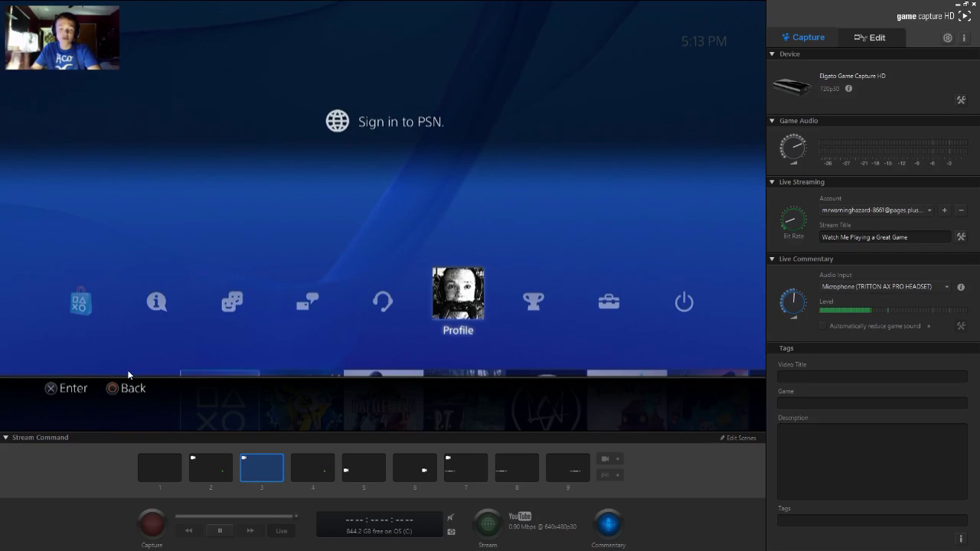
Preview Stream Command scenes 1 and 3, and make scene 2 the active scene.
key(ctrl+1)
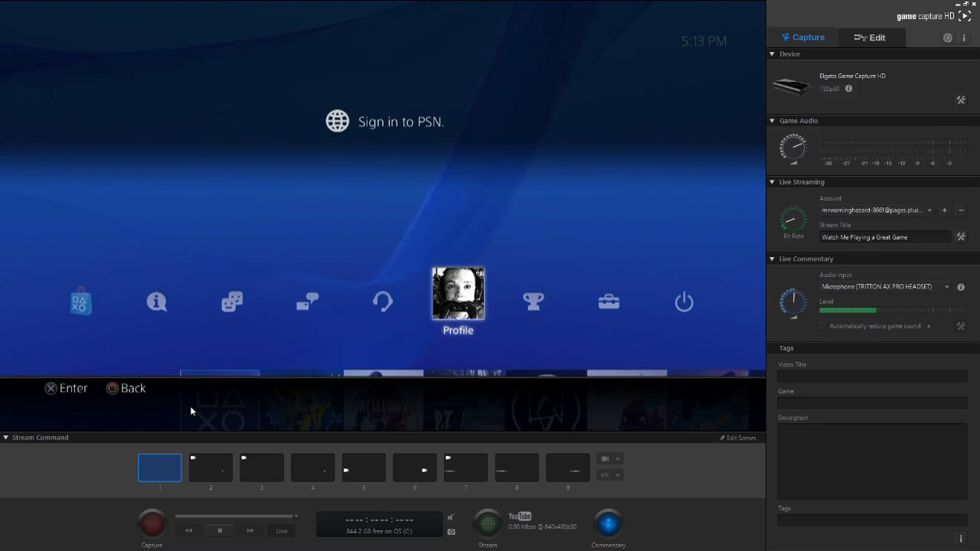
key(ctrl+3)
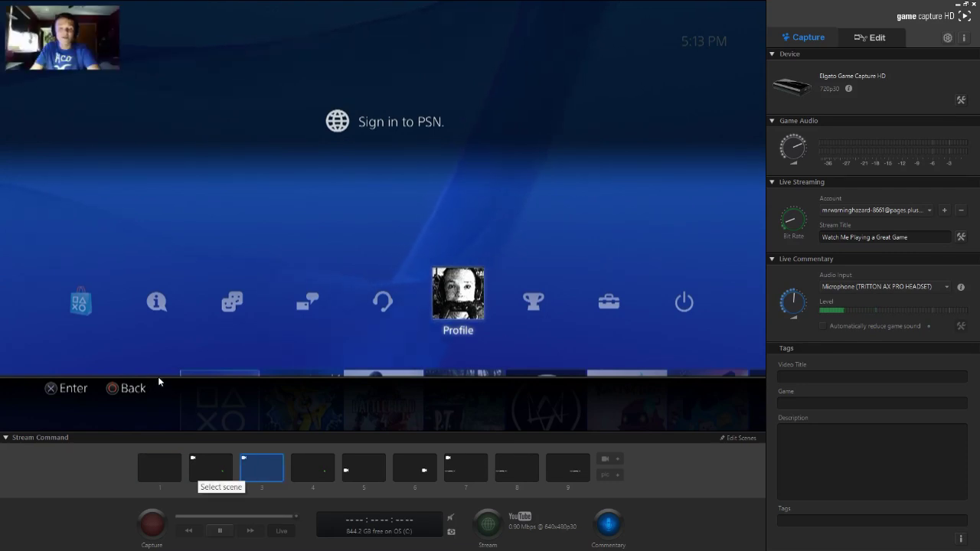
key(ctrl+2)
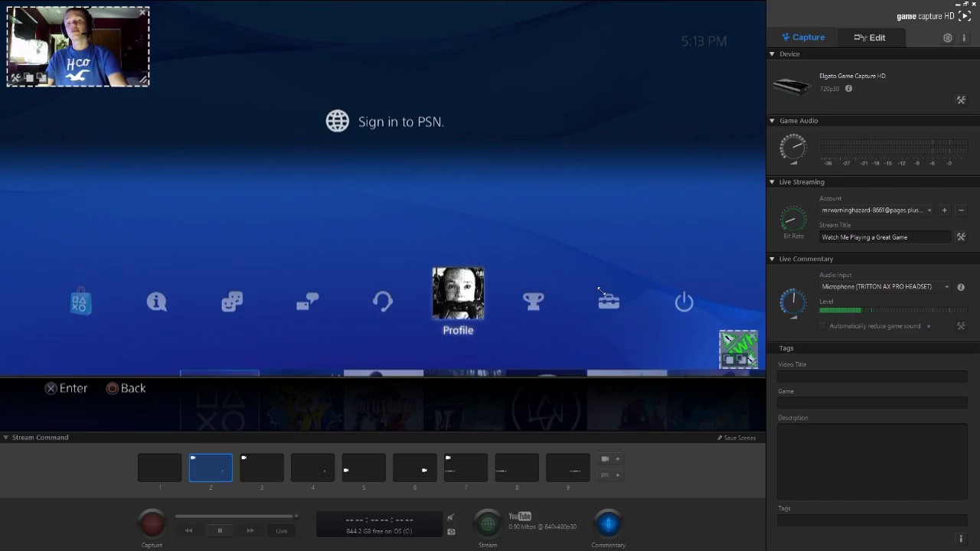
Examine the Video Proc Amp and Camera Control properties of the webcam in scene 2, and close them.
click(13, 68)
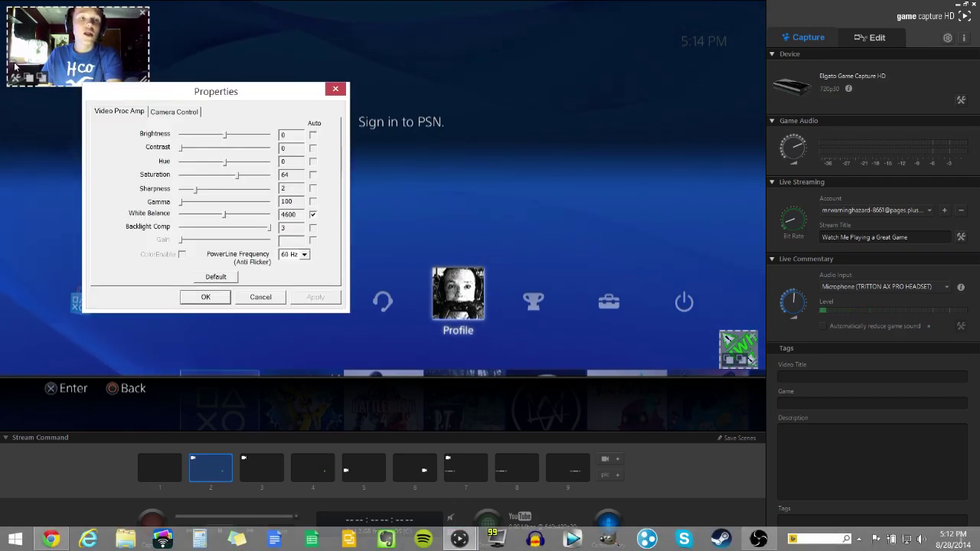
key(ctrl+Tab)
click(118, 112)
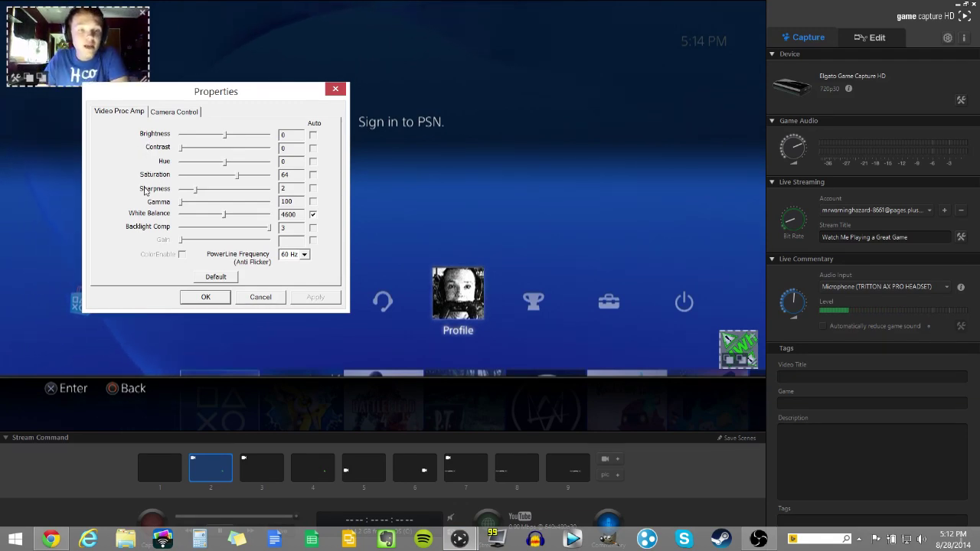
click(336, 89)
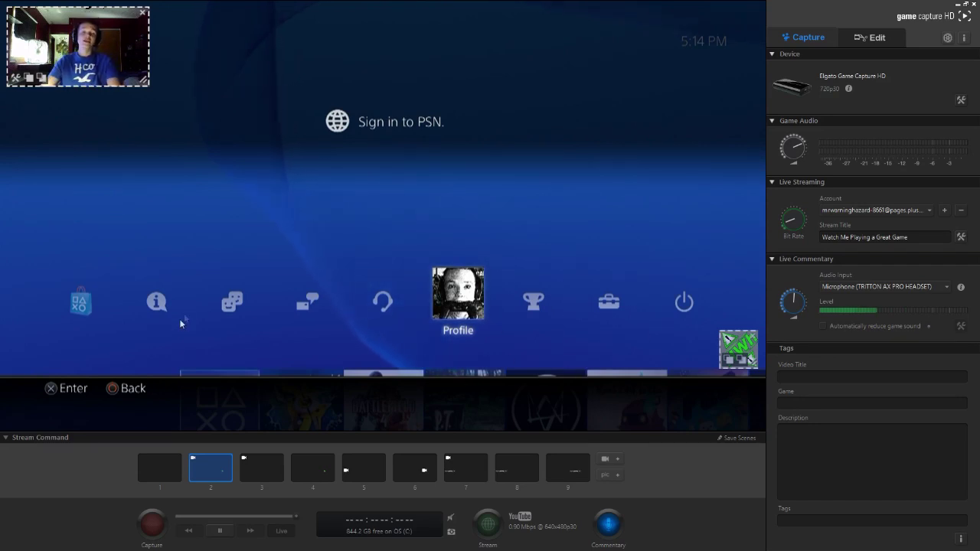
Preview scenes 3 through 8 one by one to compare their webcam and picture overlay layouts.
key(ctrl+3)
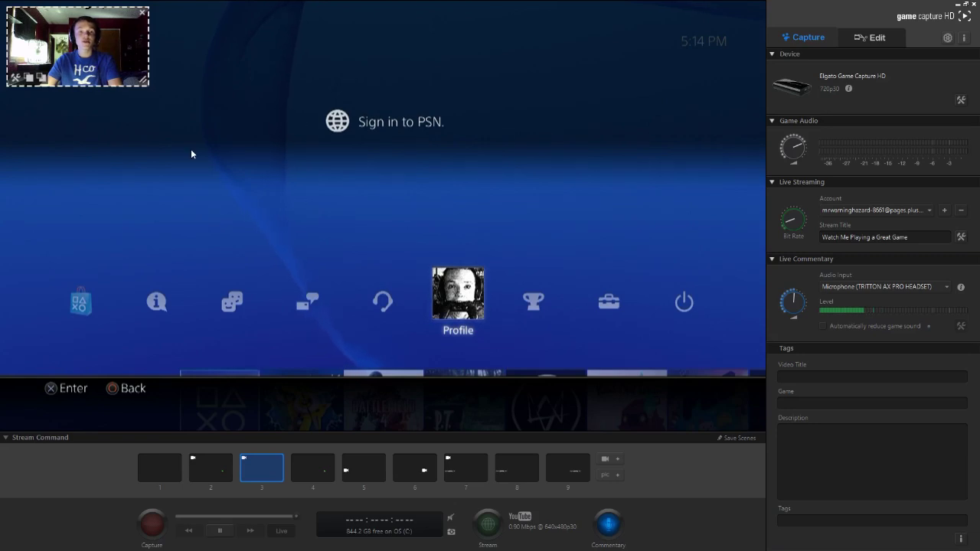
key(ctrl+4)
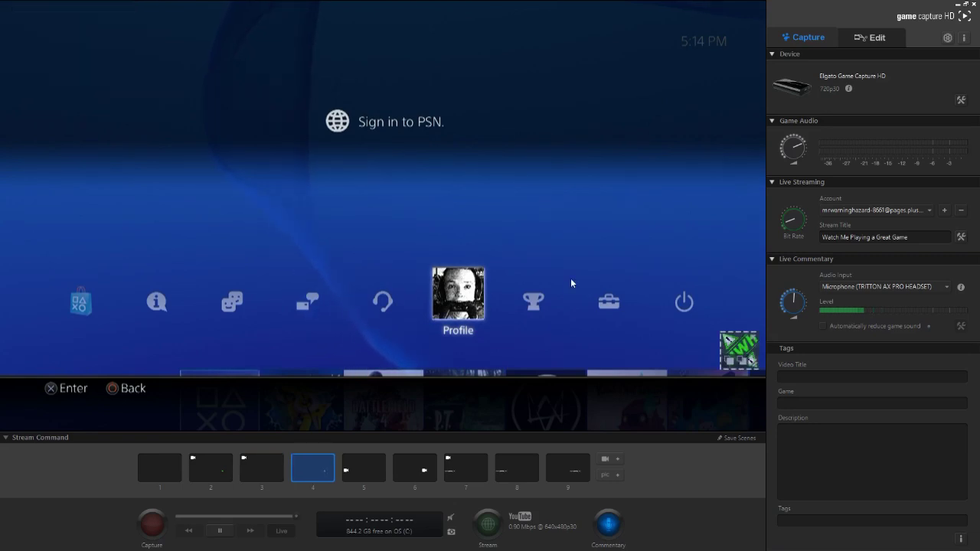
key(ctrl+5)
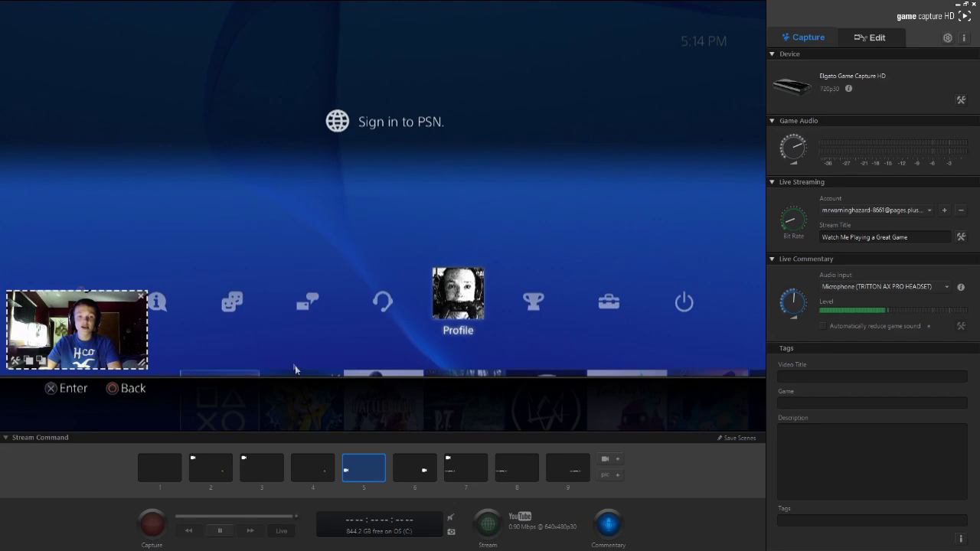
key(ctrl+6)
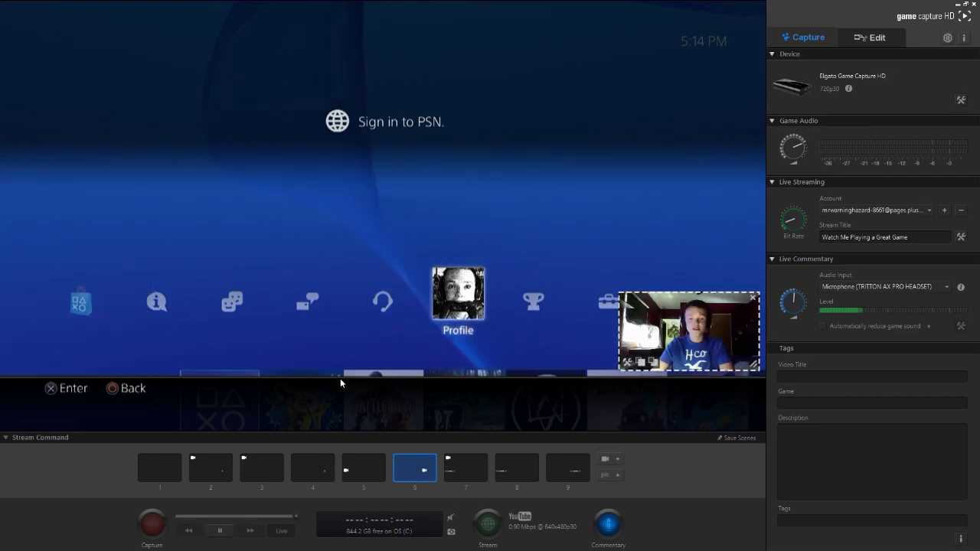
key(ctrl+7)
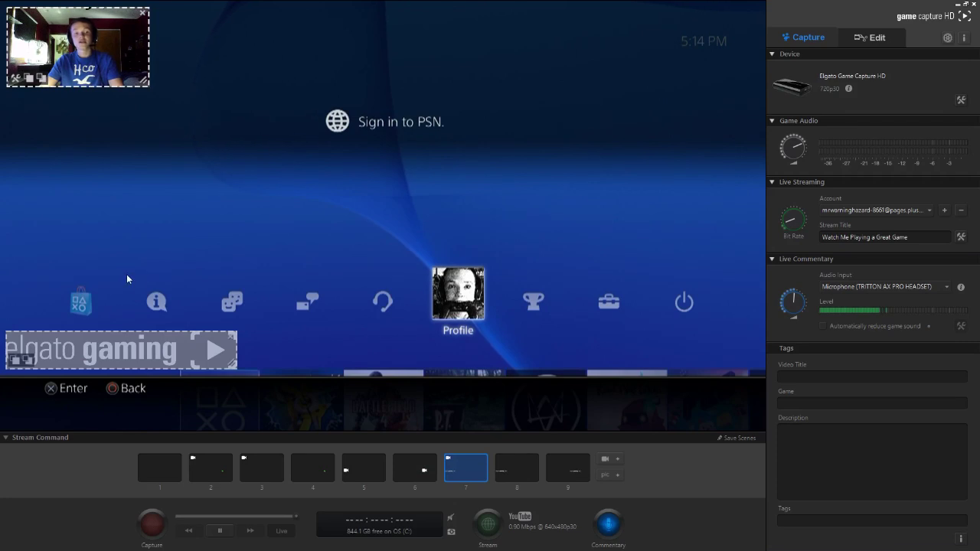
key(ctrl+8)
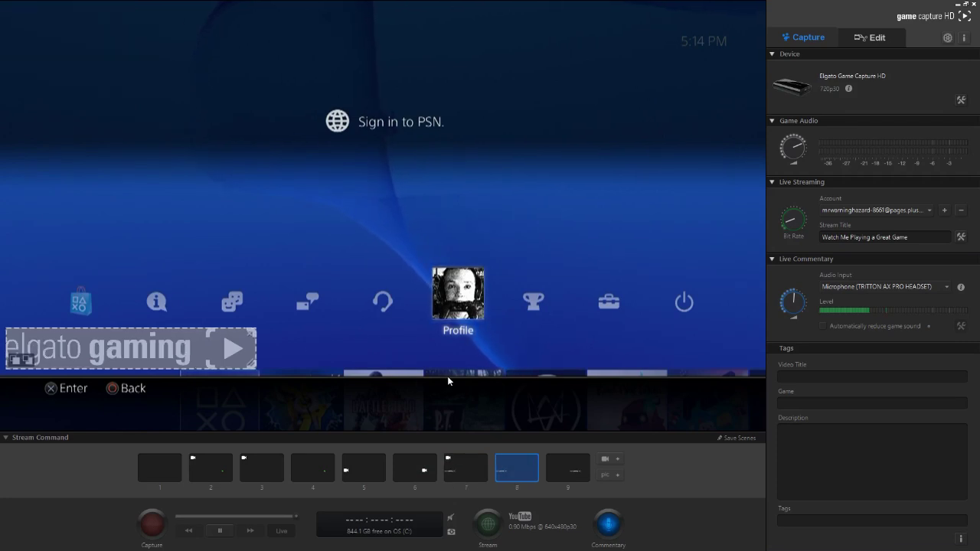
Add the webcam to the empty scene 1, shrink it slightly and place it over the upper-left part of the game picture.
key(ctrl+1)
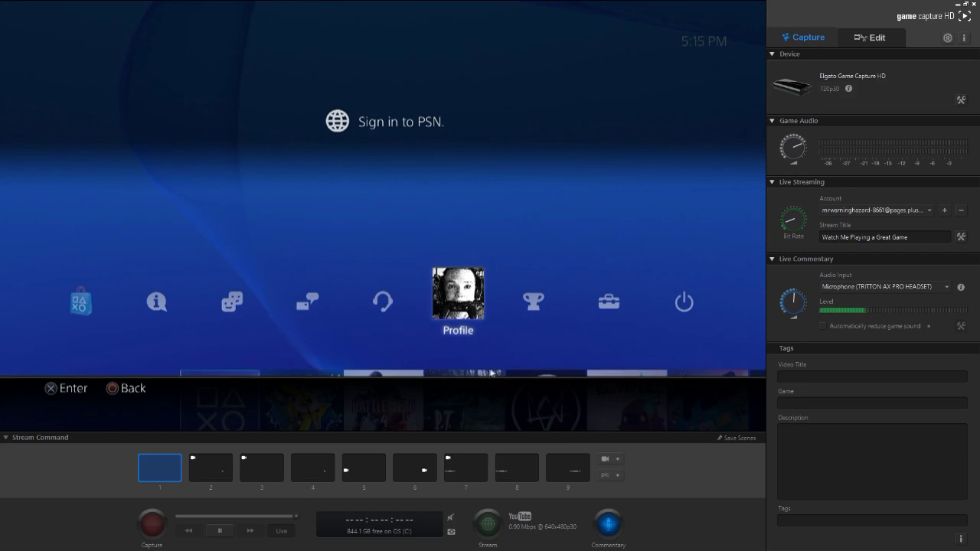
drag(120, 68, 190, 91)
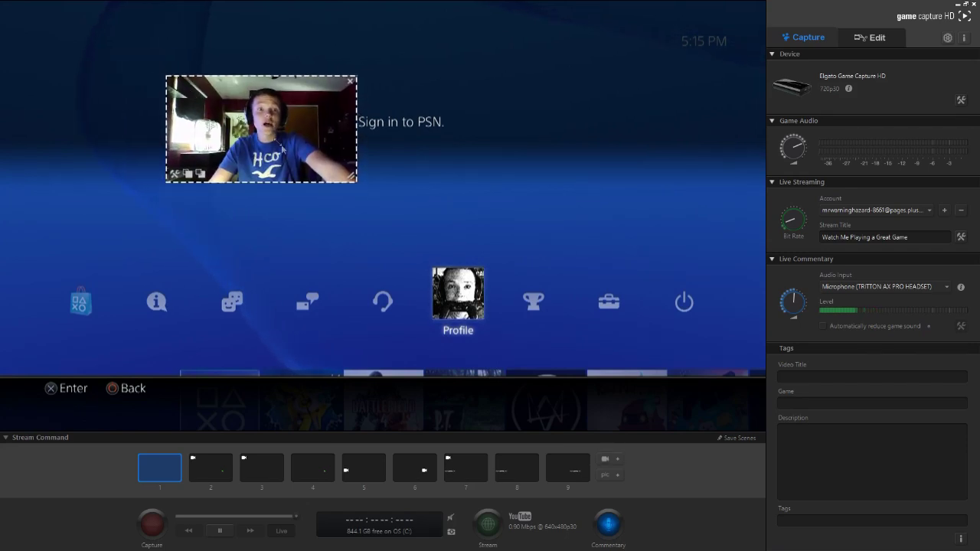
mouse_move(355, 180)
mouse_down()
mouse_move(411, 216)
mouse_move(209, 99)
mouse_move(477, 259)
mouse_move(429, 216)
mouse_move(290, 134)
mouse_move(191, 123)
mouse_move(144, 137)
mouse_up()
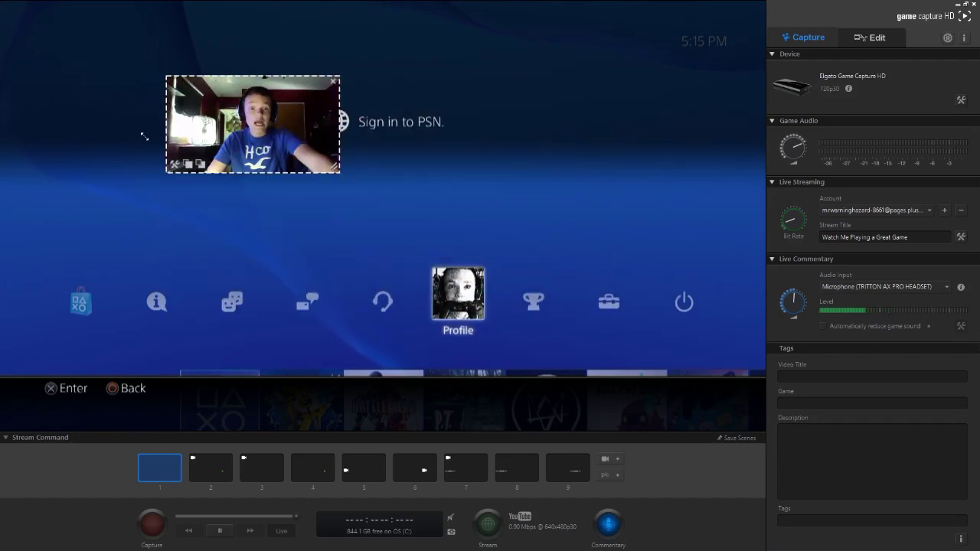
click(173, 164)
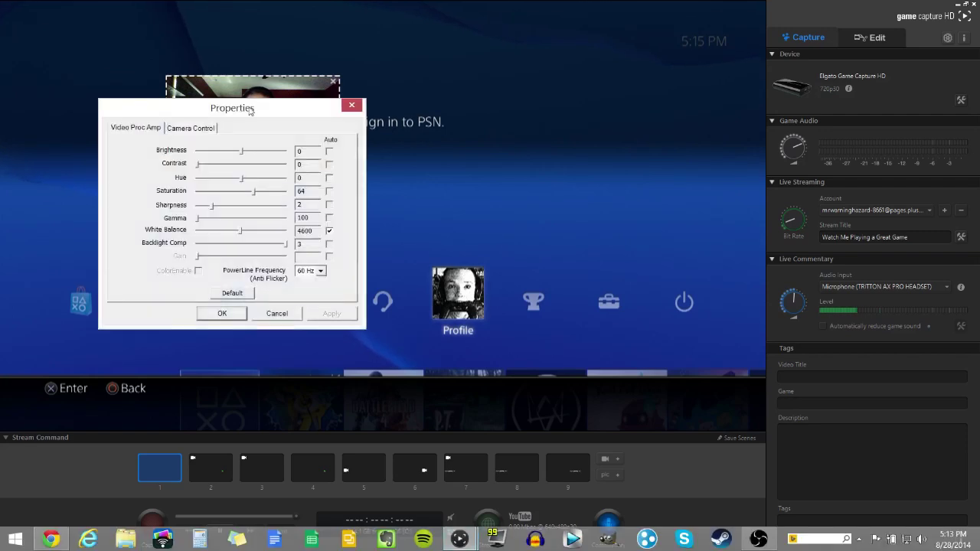
click(352, 105)
drag(253, 126, 471, 251)
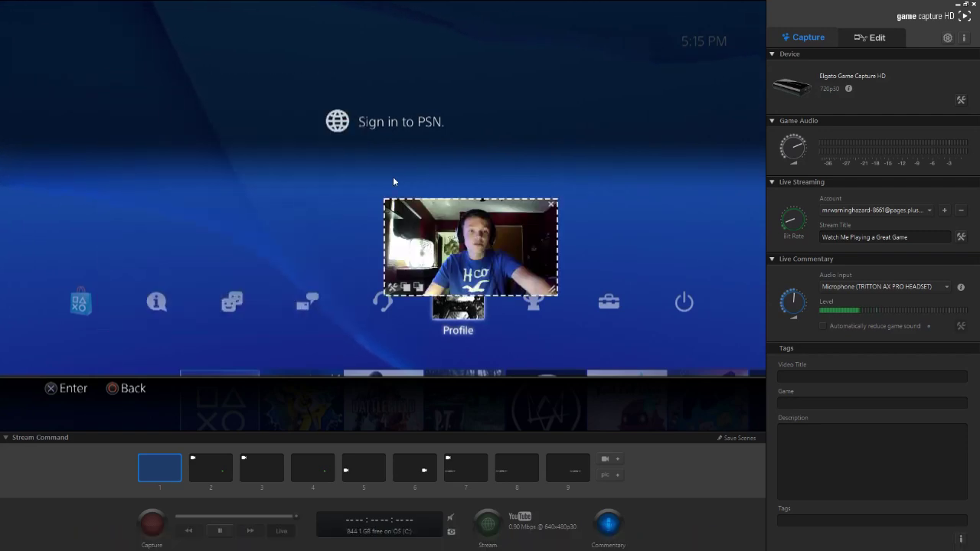
drag(395, 203, 200, 127)
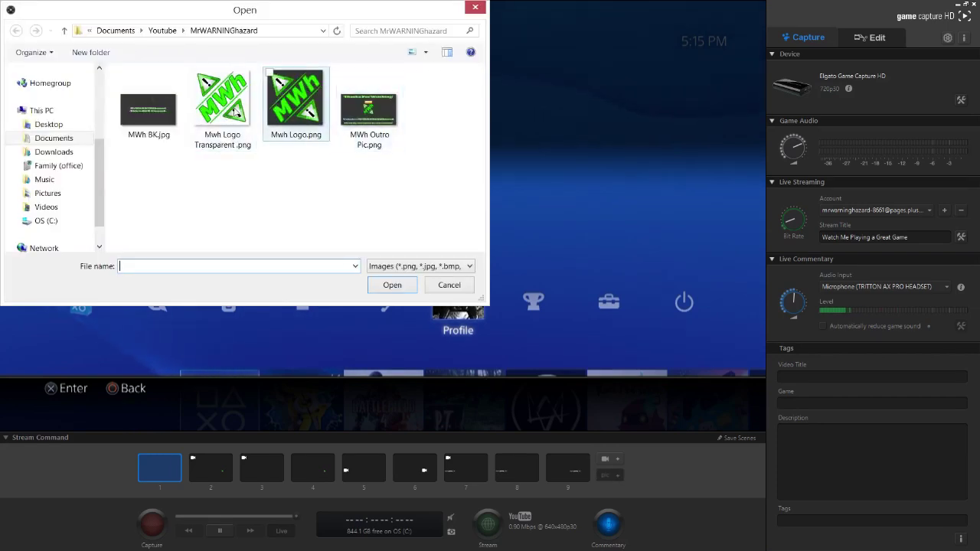
Insert the picture "Mwh Logo Transparent .png" into scene 1 and shrink it to a small logo in the game picture's lower-right corner.
click(222, 98)
key(Return)
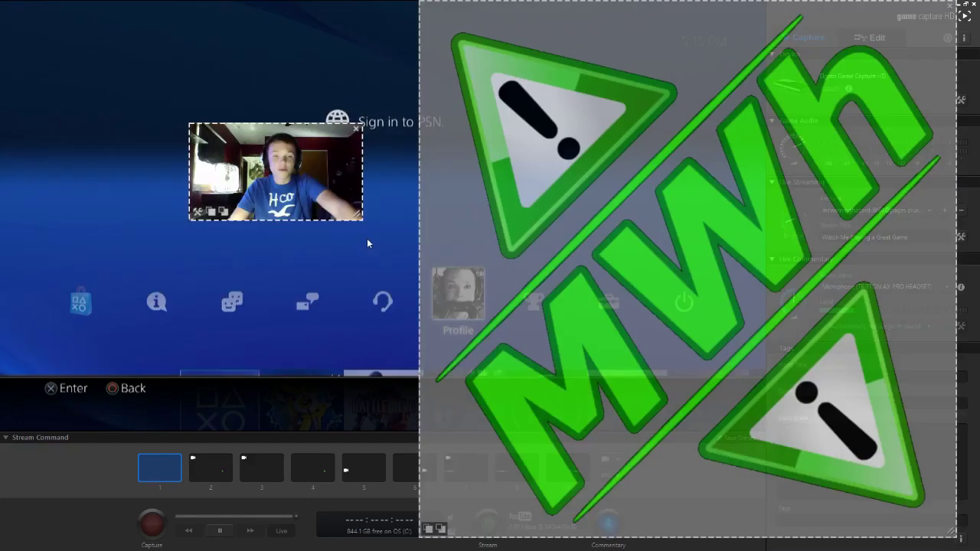
drag(591, 168, 401, 192)
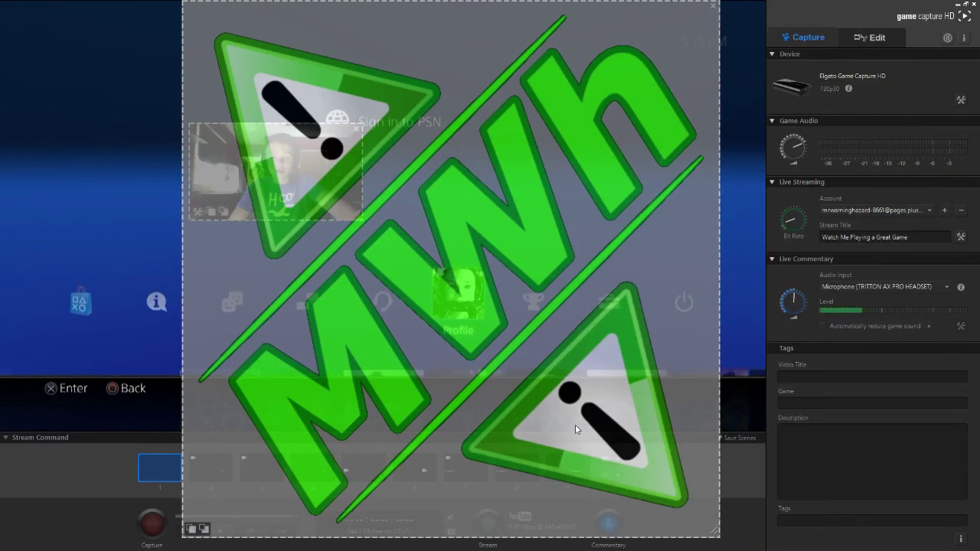
drag(715, 533, 735, 383)
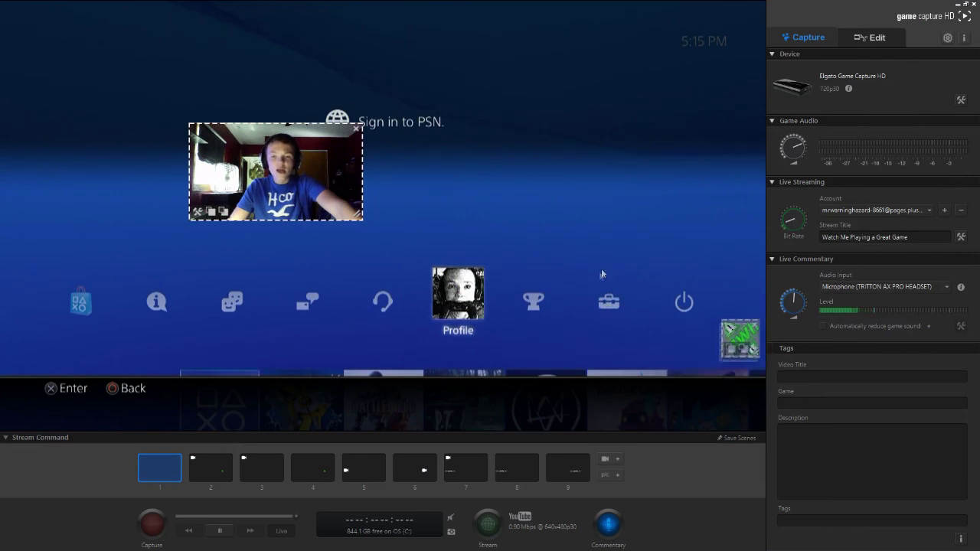
Move the webcam into the upper-left corner of scene 1, adjust the logo's placement, and reopen the scenes for editing.
drag(271, 158, 92, 44)
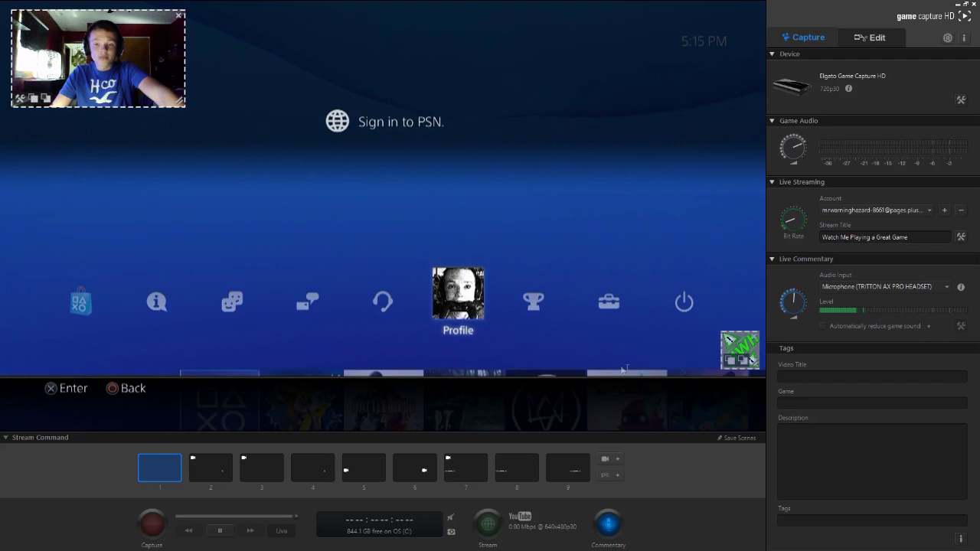
click(594, 355)
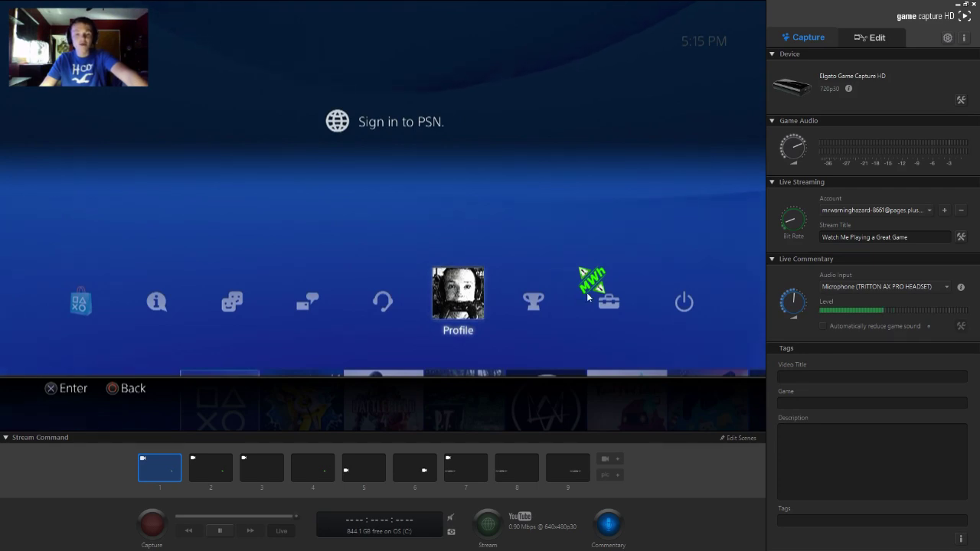
click(737, 439)
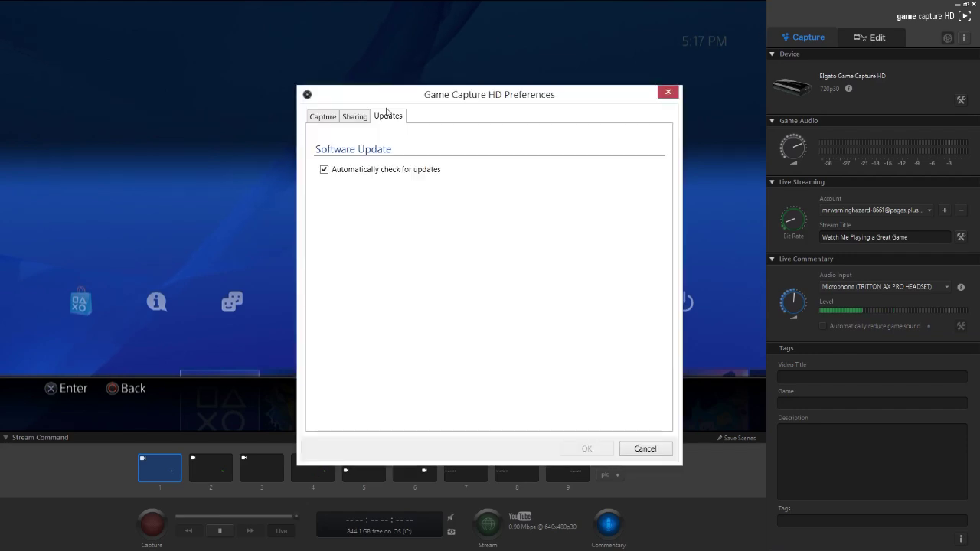
Close the preferences and look over the available help, website and update-check options.
click(669, 92)
click(964, 38)
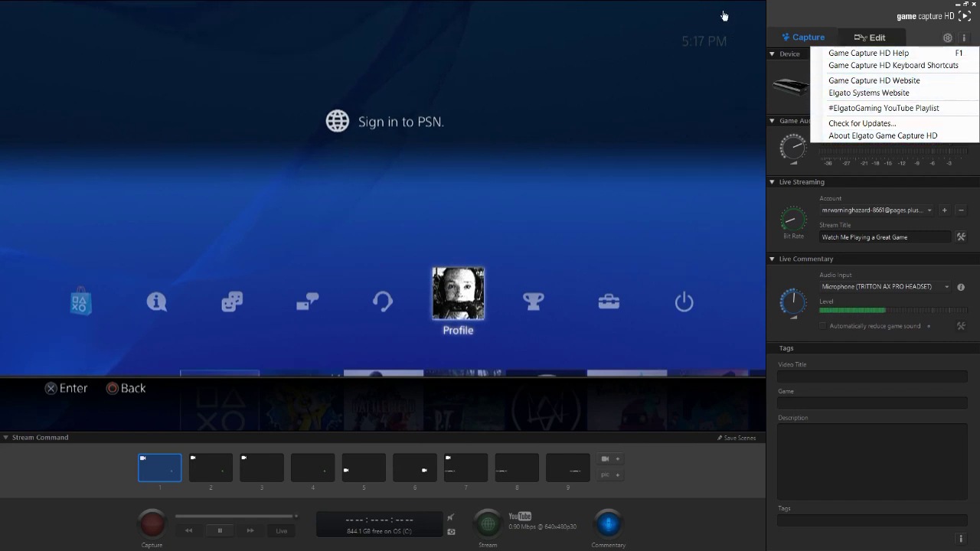
click(716, 38)
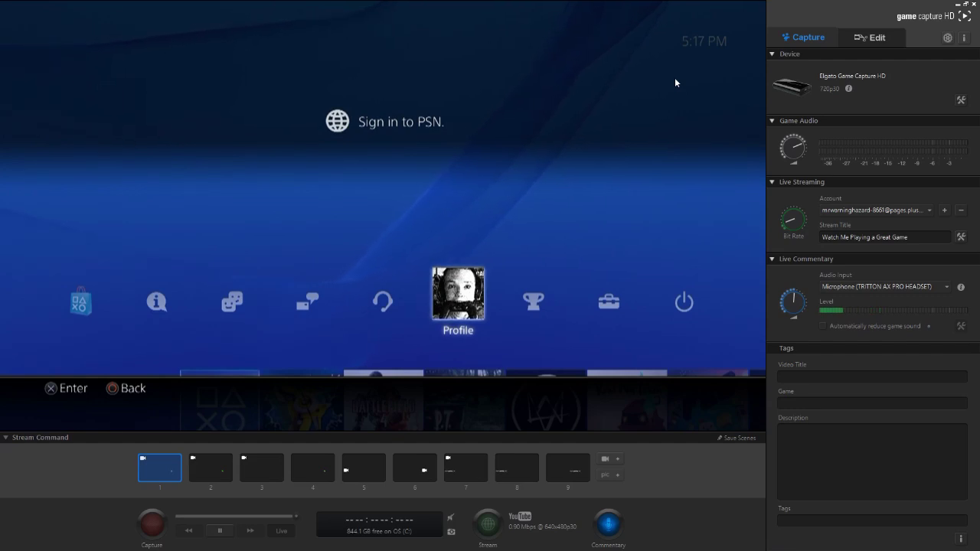
Try a hue of -108° and a saturation of -3 in the capture device's picture settings.
click(775, 83)
key(ctrl+Tab)
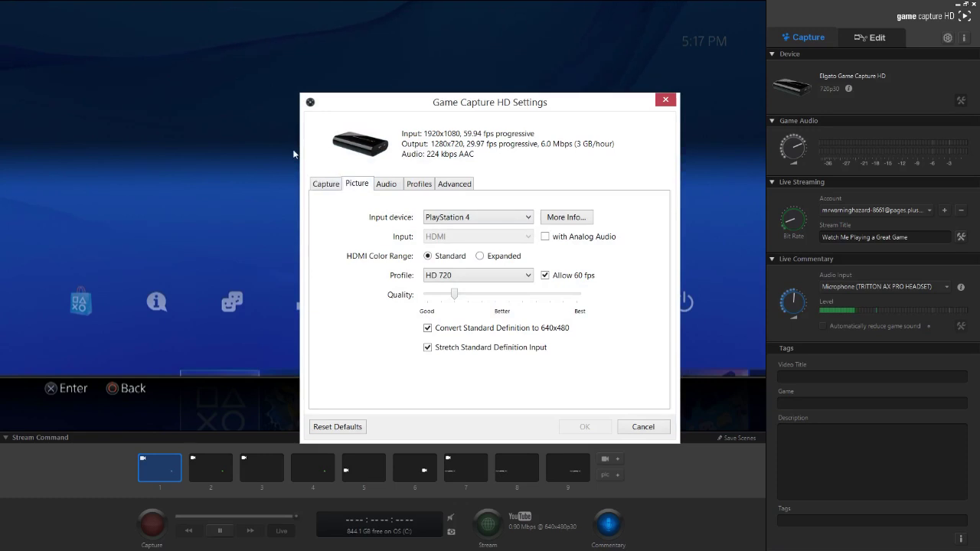
key(Left)
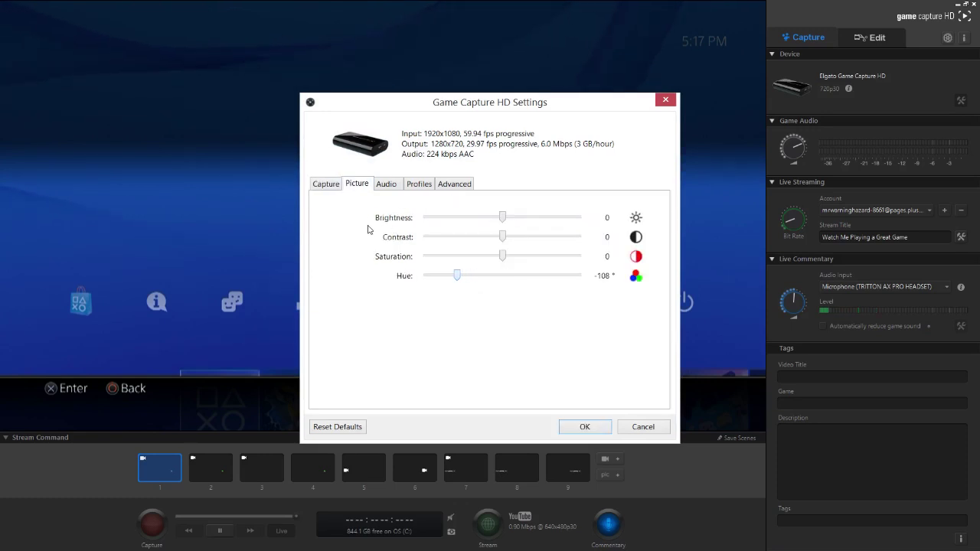
key(shift+Tab)
key(Left)
key(Right)
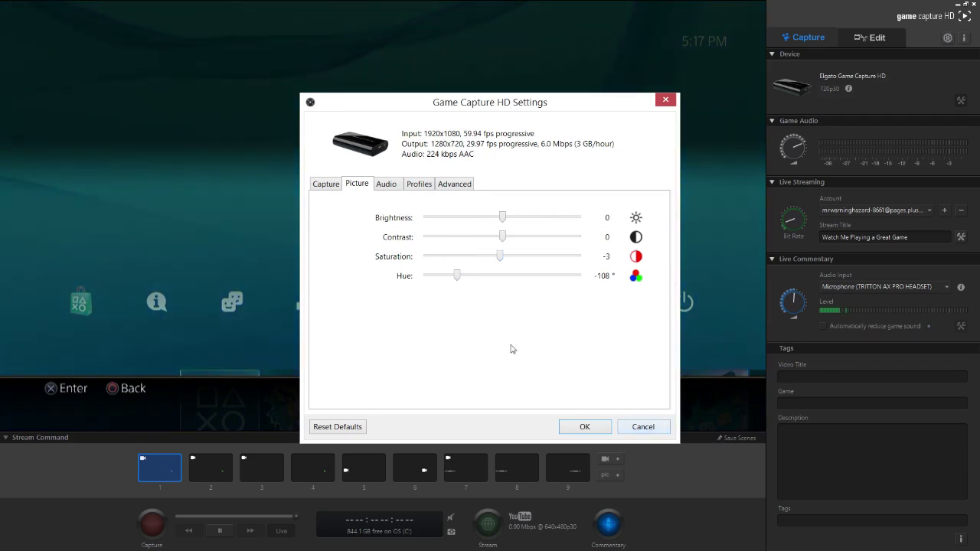
Review the device's audio and capture settings and close them without saving the picture changes.
key(ctrl+Tab)
key(ctrl+Tab)
key(ctrl+Tab)
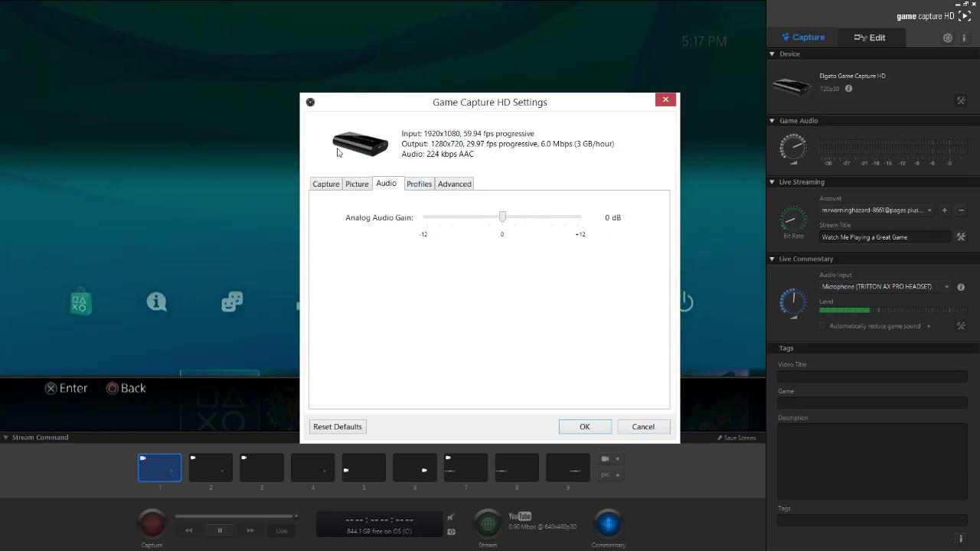
key(ctrl+Tab)
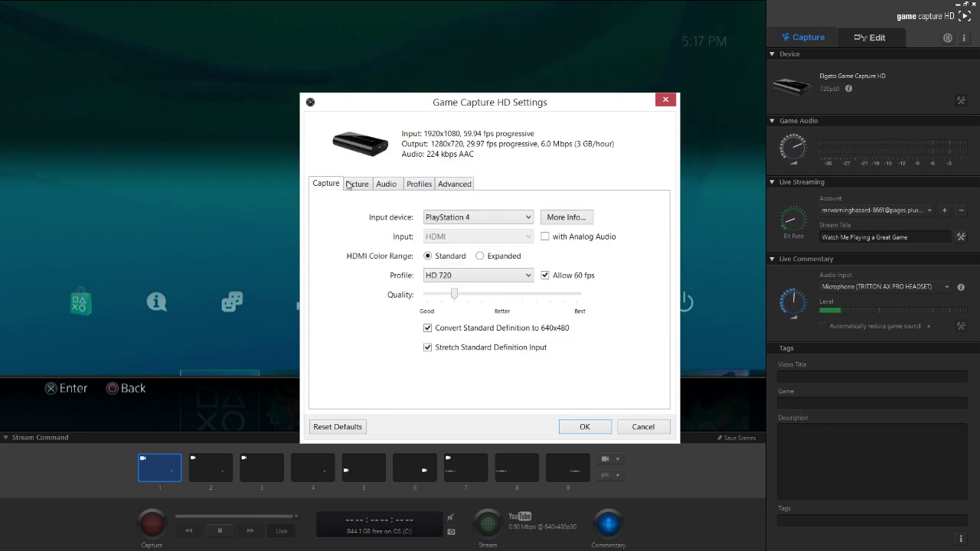
click(664, 101)
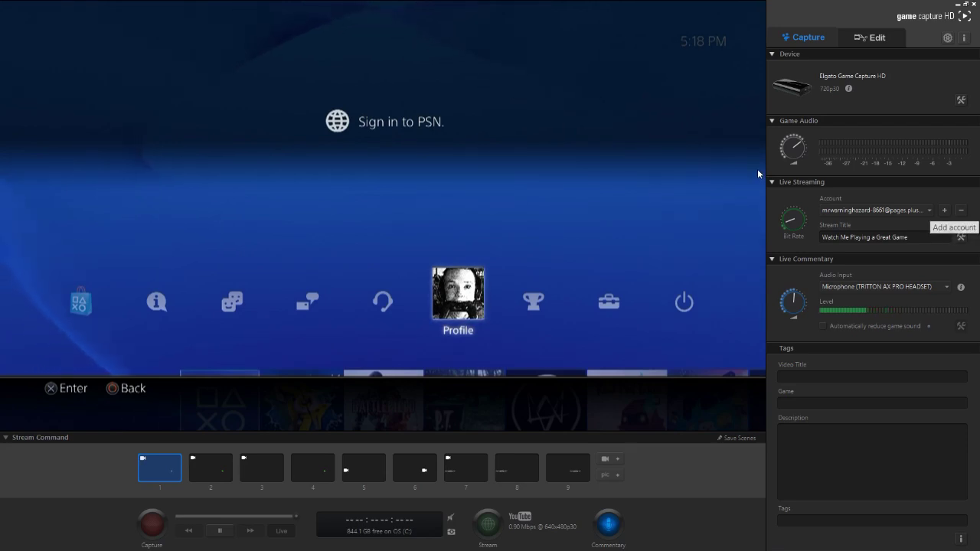
Review the live streaming accounts and how to add or delete one, keeping the YouTube account selected.
click(930, 211)
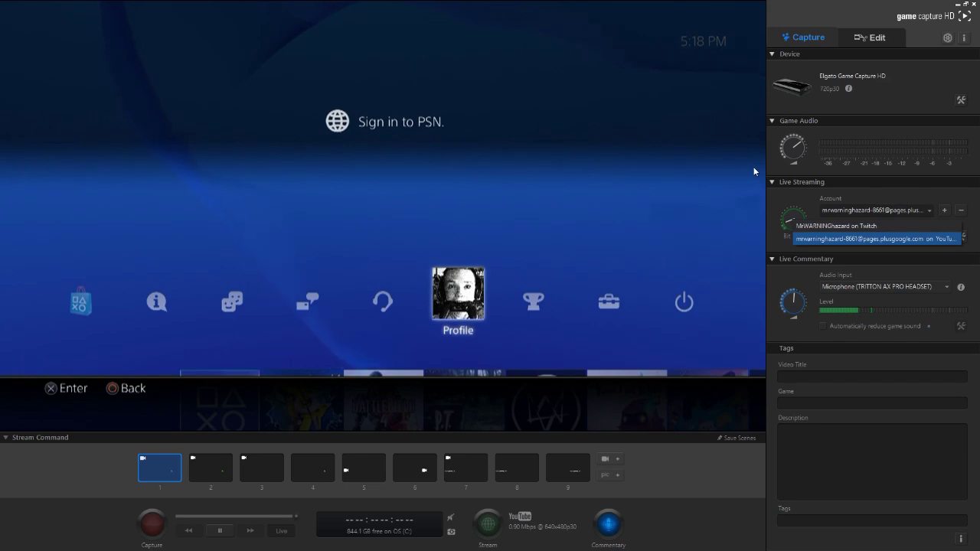
click(873, 239)
click(944, 210)
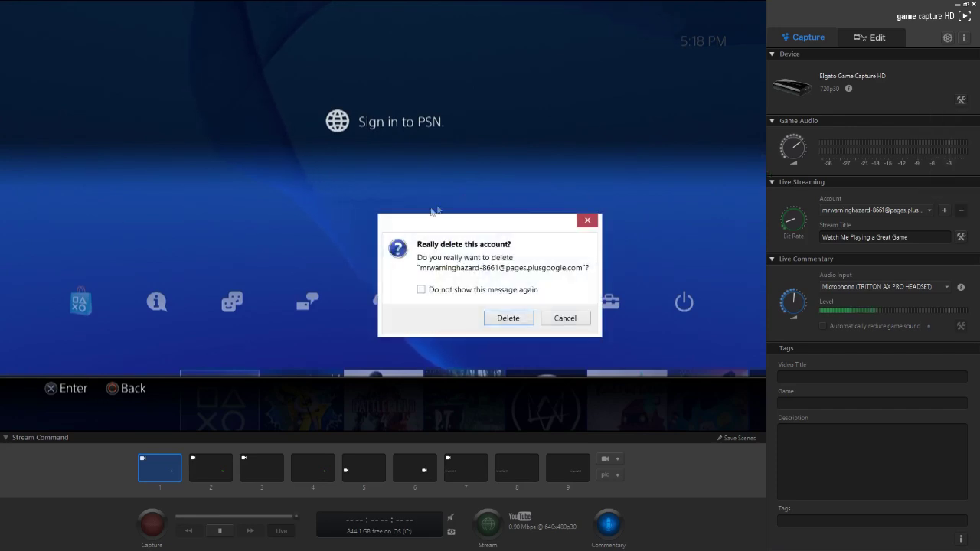
click(469, 180)
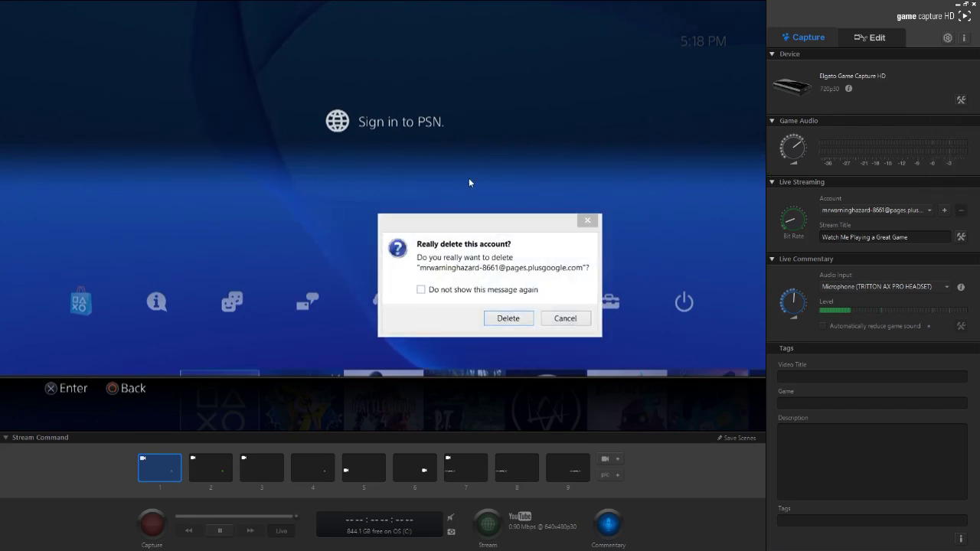
click(735, 188)
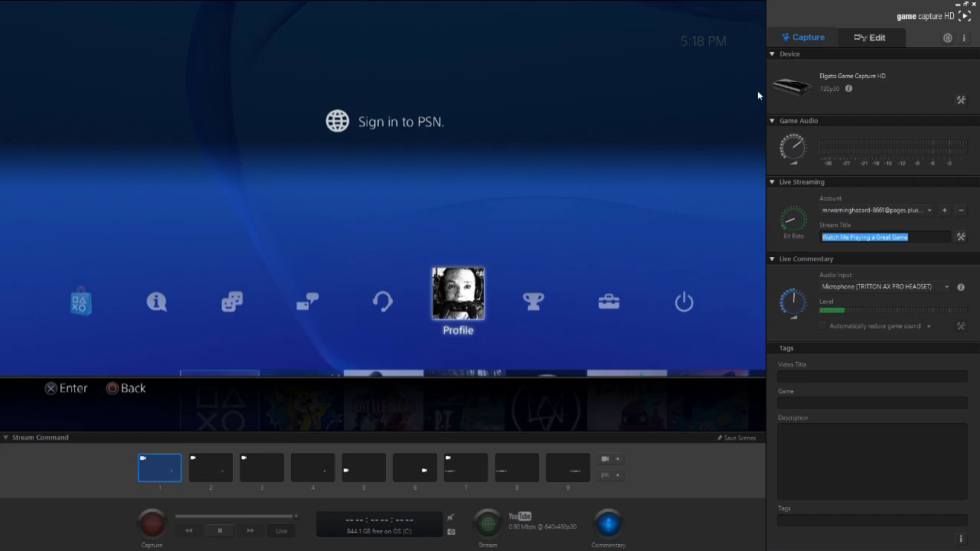
Set the stream title to "Test" and review the stream's server, privacy, category, resolution and archive options.
text(Test)
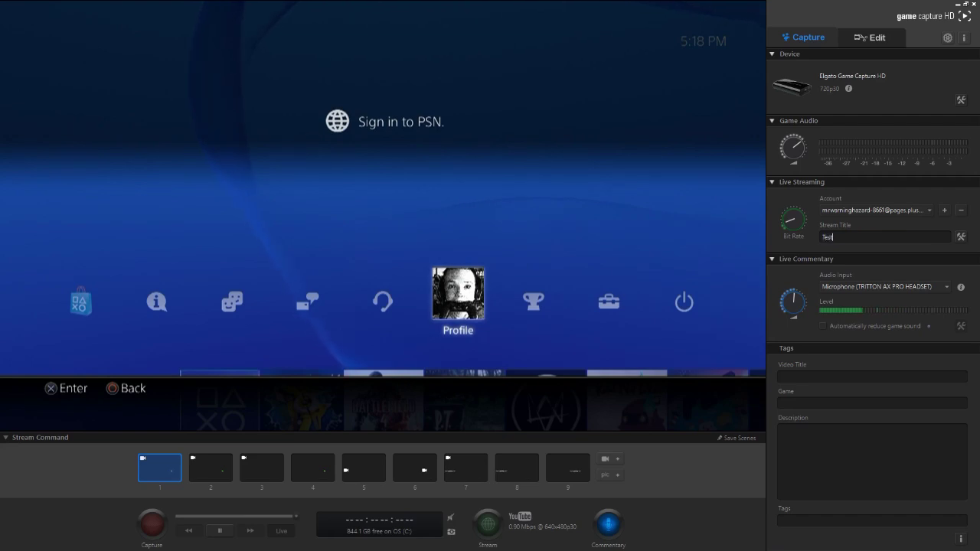
click(769, 190)
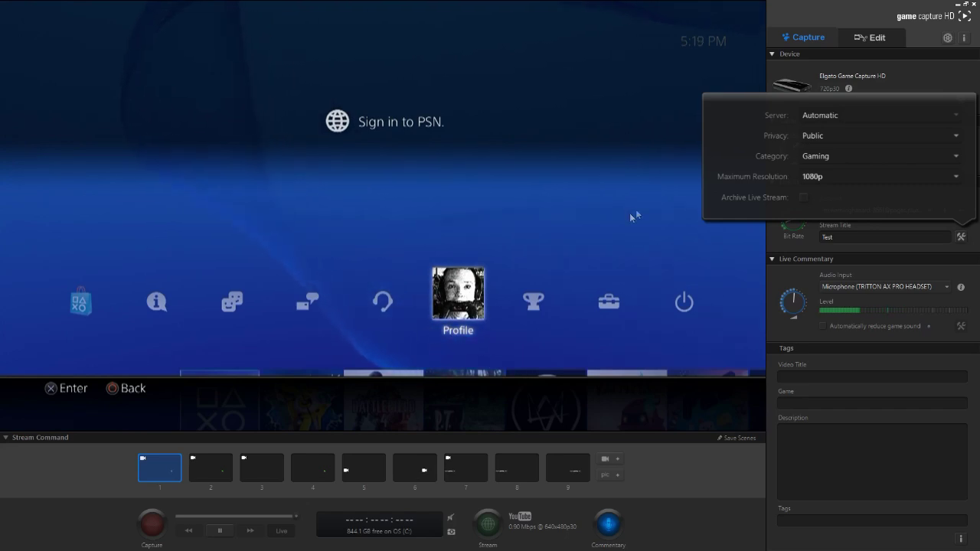
click(653, 278)
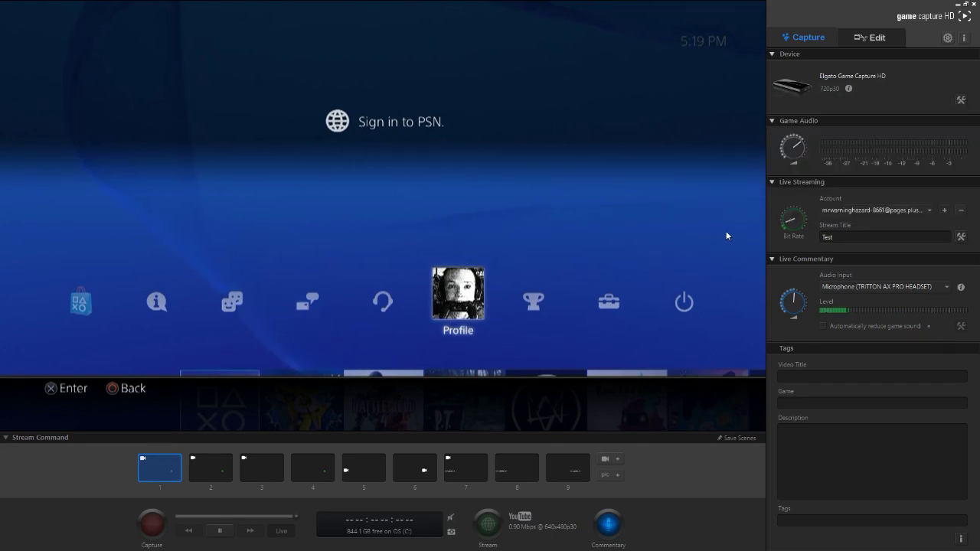
Choose Microphone (TRITTON AX PRO HEADSET) as the live commentary input and the YouTube account for streaming.
click(908, 288)
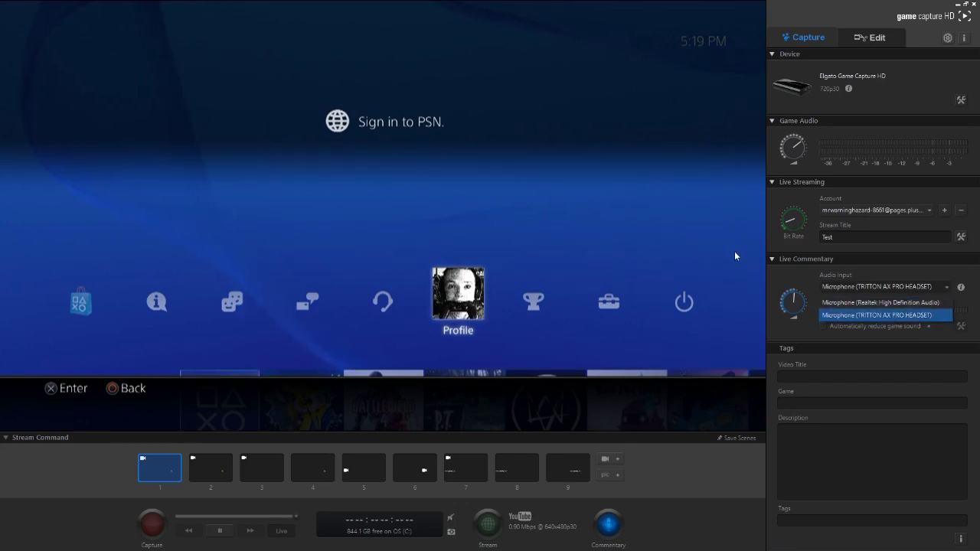
click(919, 315)
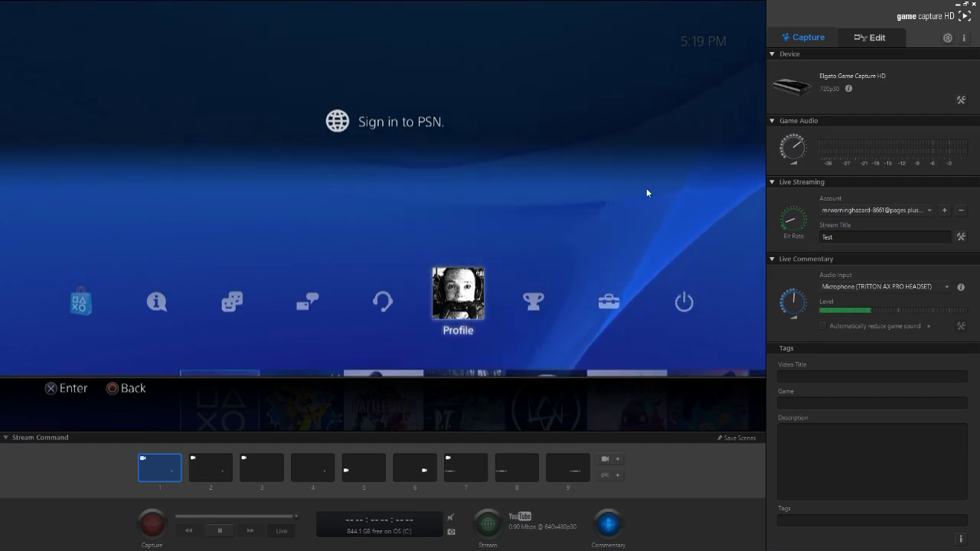
key(alt+Down)
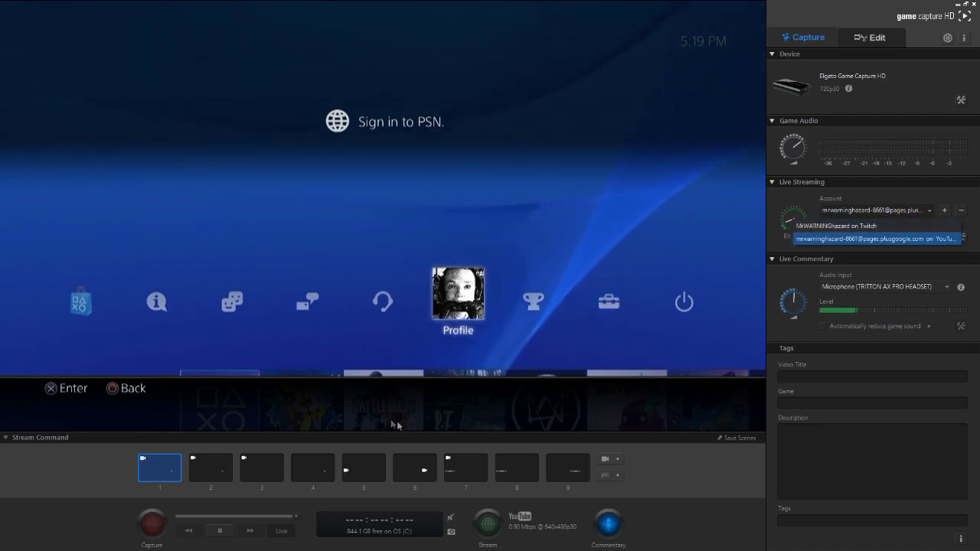
key(Return)
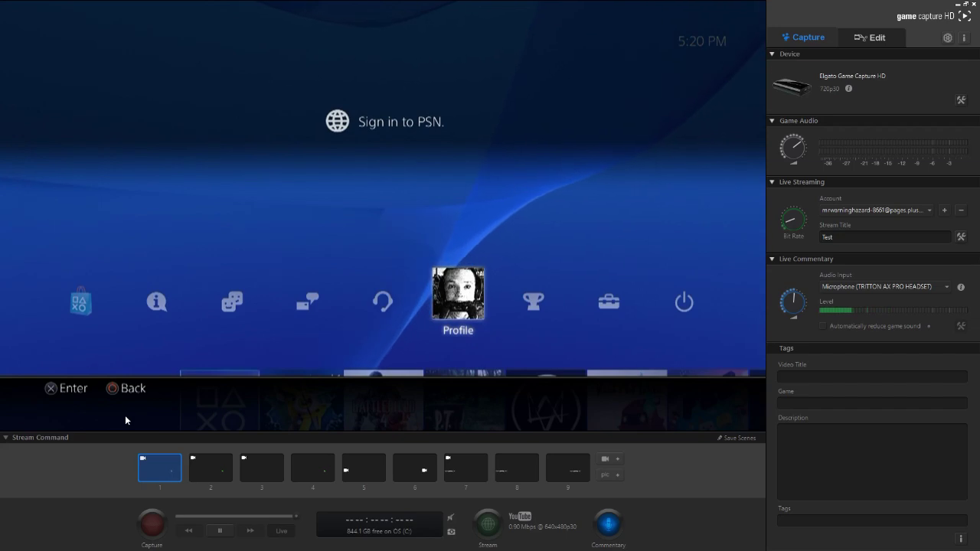
Try to start a recording, and fill in its tags: video title "Test", game "None" and description "Testing".
click(151, 524)
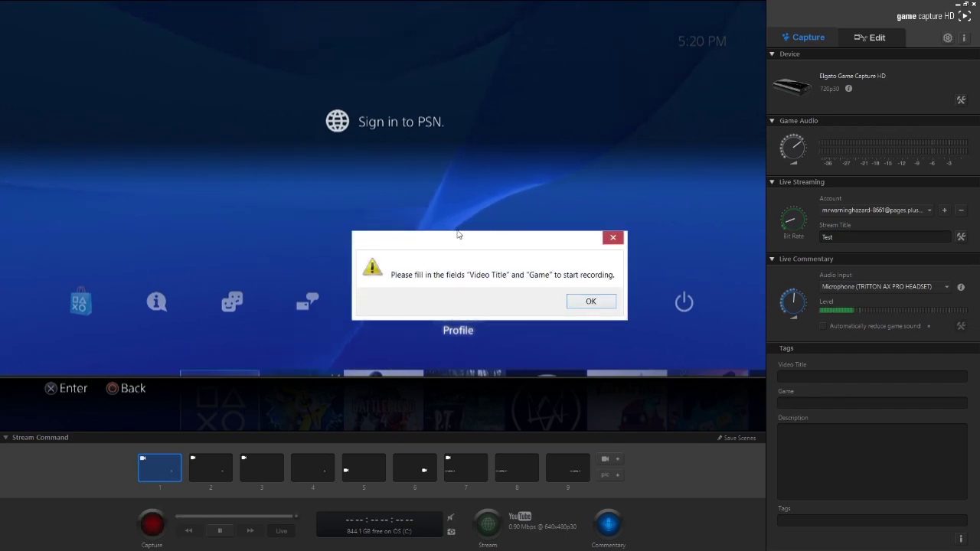
key(Return)
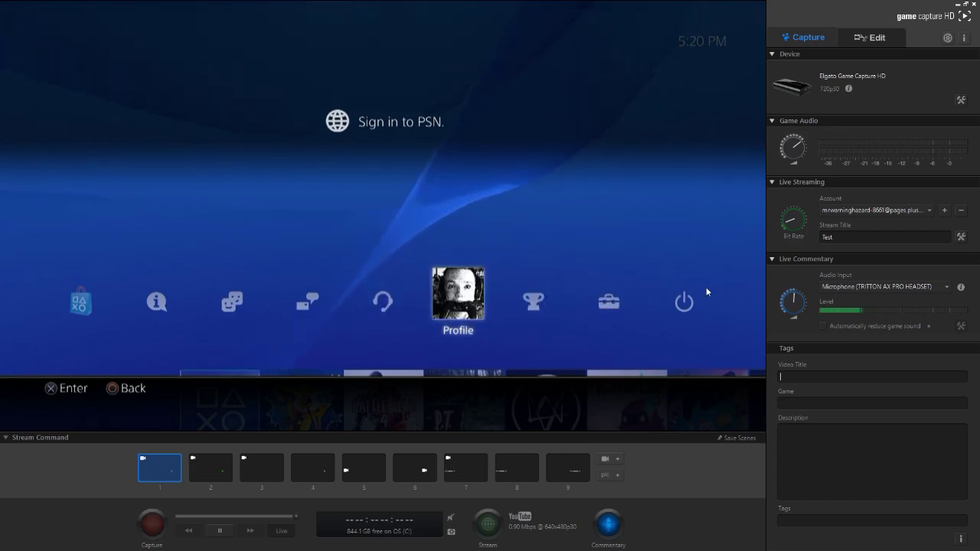
text(Test)
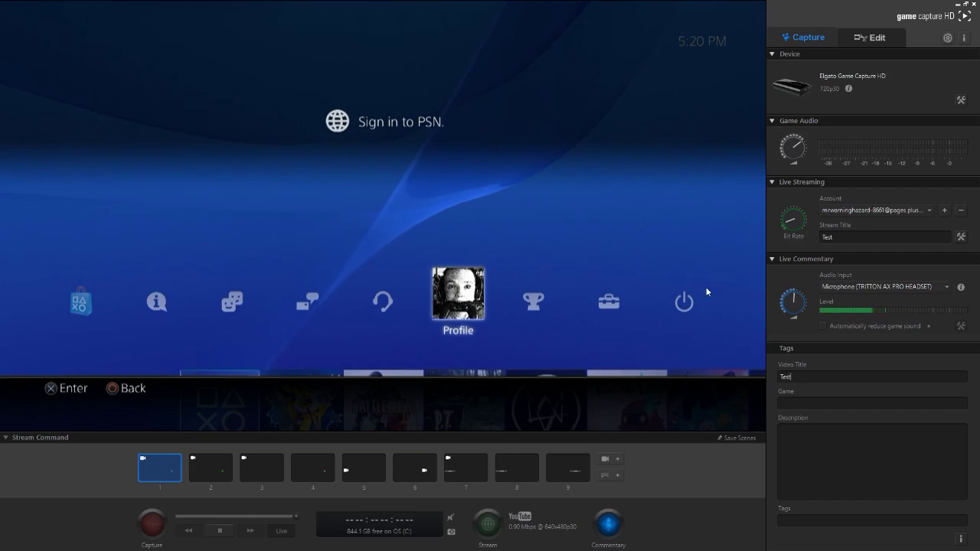
key(Tab)
key(Tab)
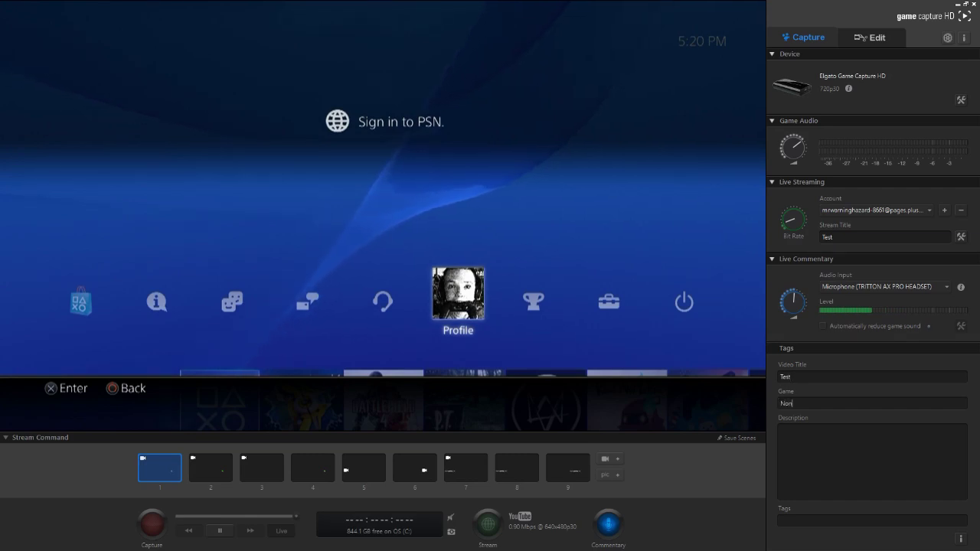
text(Testing)
key(Tab)
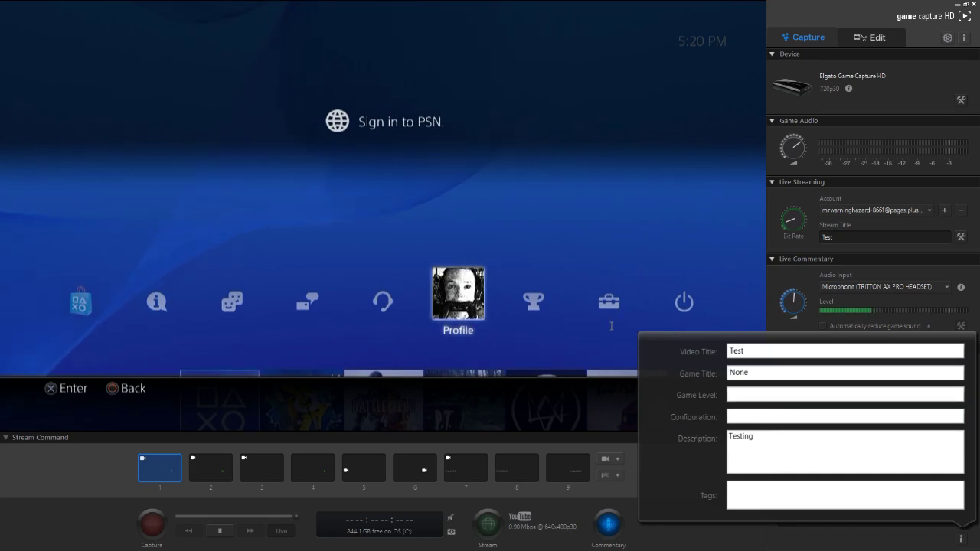
click(614, 426)
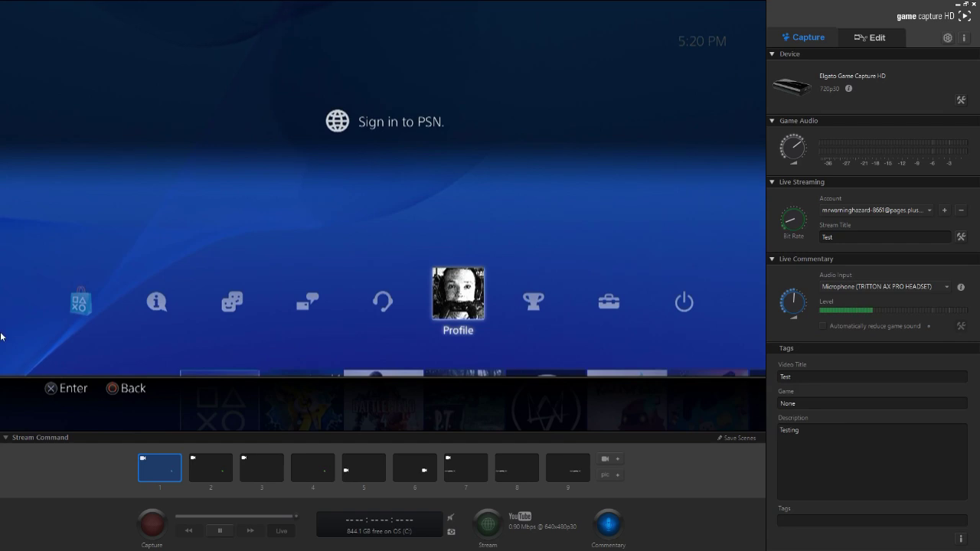
Capture a short "Test" recording and split it at about 4 seconds in the editor.
key(F12)
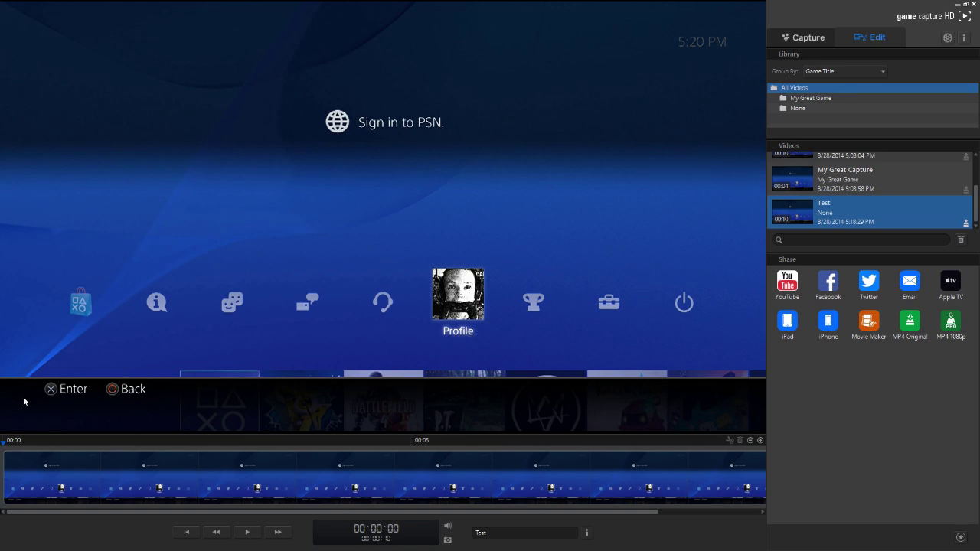
scroll(24, 409, right, 3)
scroll(77, 404, left, 3)
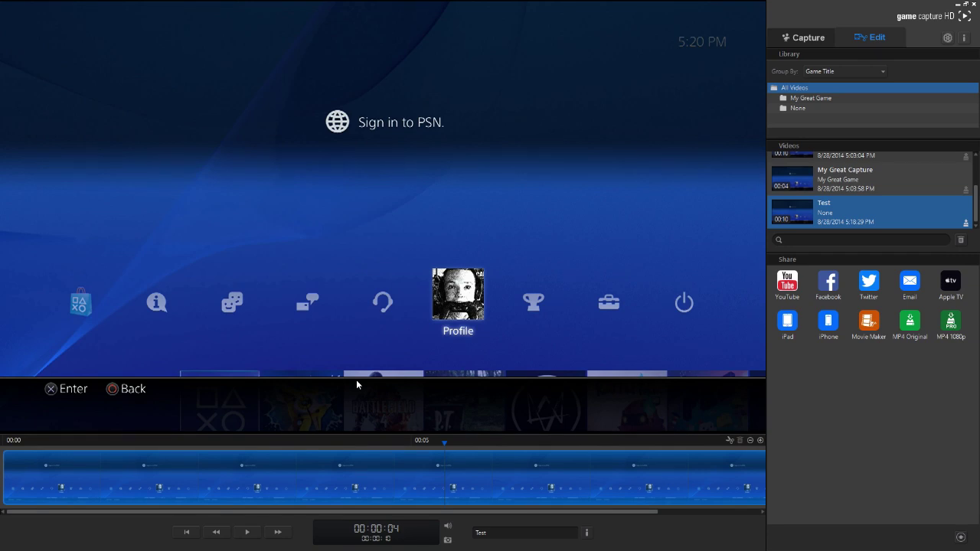
click(395, 442)
key(s)
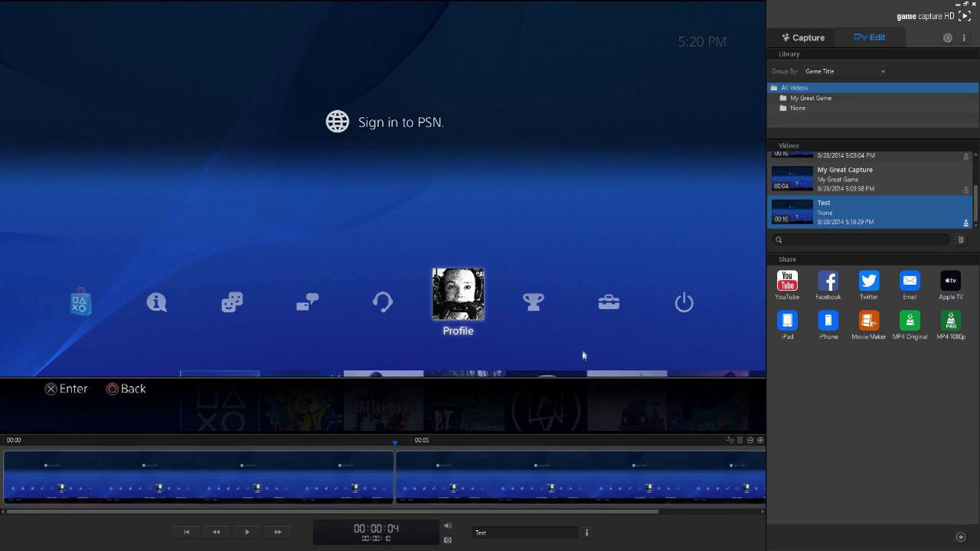
Select the second segment of the split "Test" recording and play it back.
click(492, 471)
mouse_move(493, 472)
mouse_down()
mouse_move(396, 478)
mouse_move(541, 490)
mouse_move(445, 491)
mouse_move(469, 490)
mouse_up()
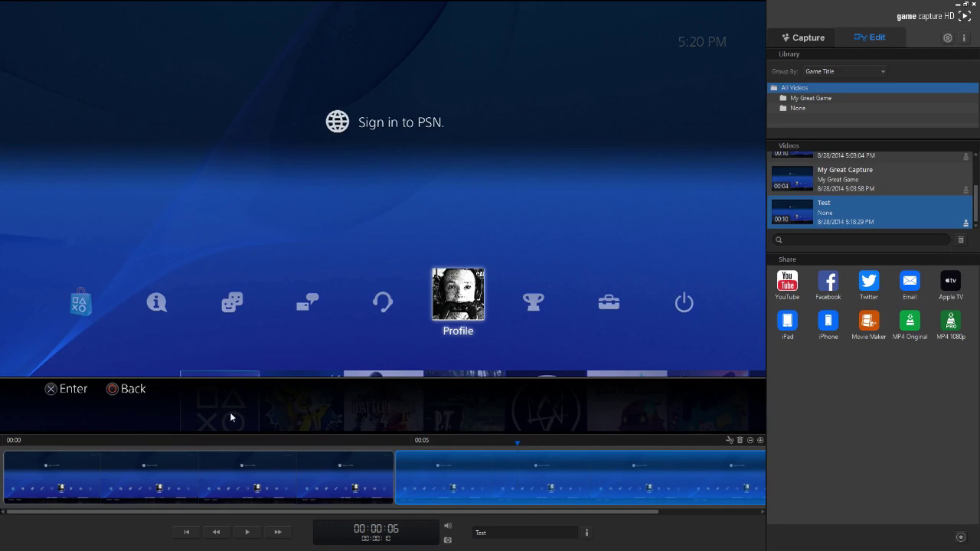
click(247, 532)
key(space)
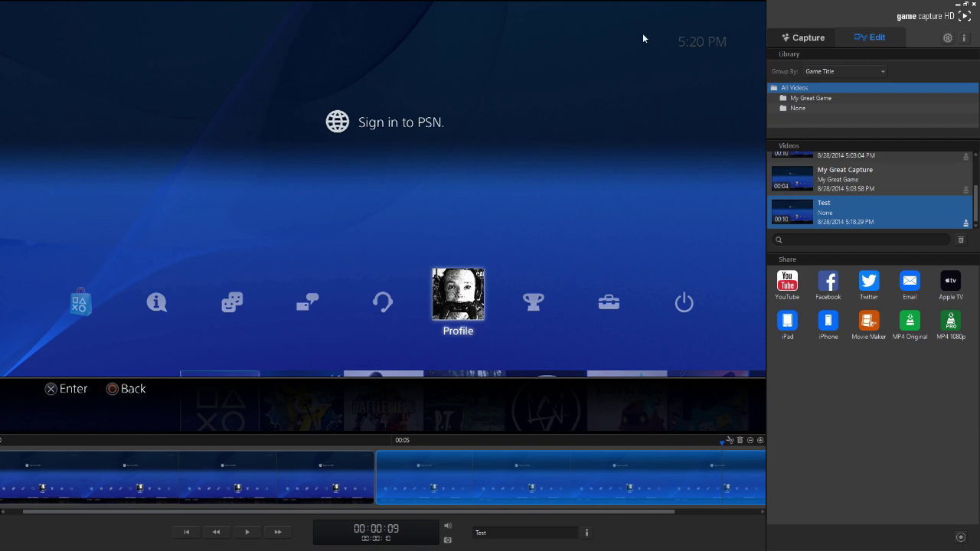
Return to capturing and record with scene 2 live, switching to scene 6 and back to scene 2.
click(805, 37)
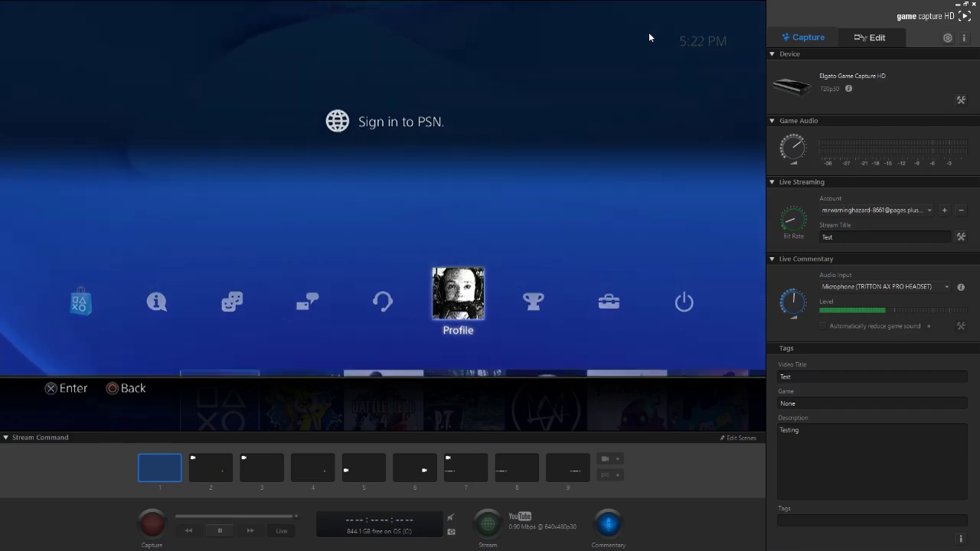
key(2)
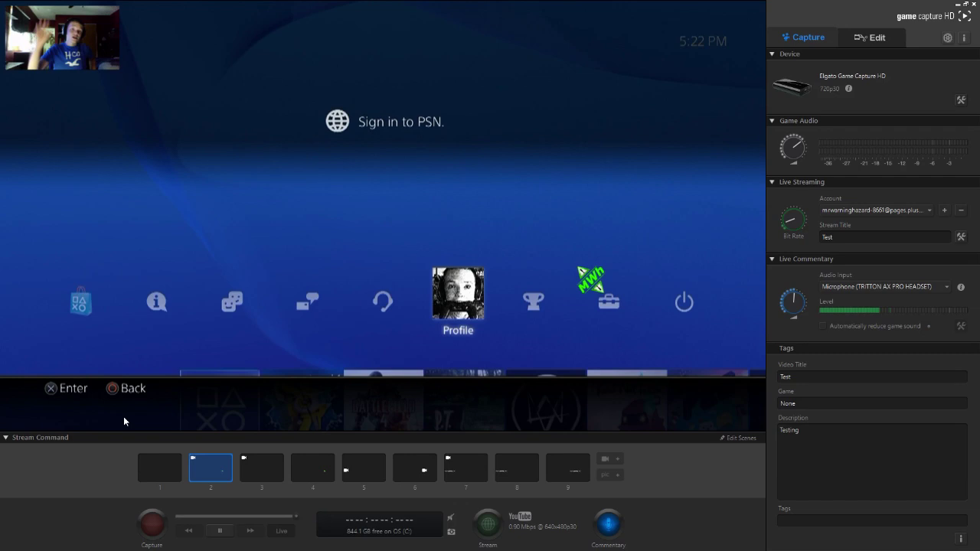
key(ctrl+shift+r)
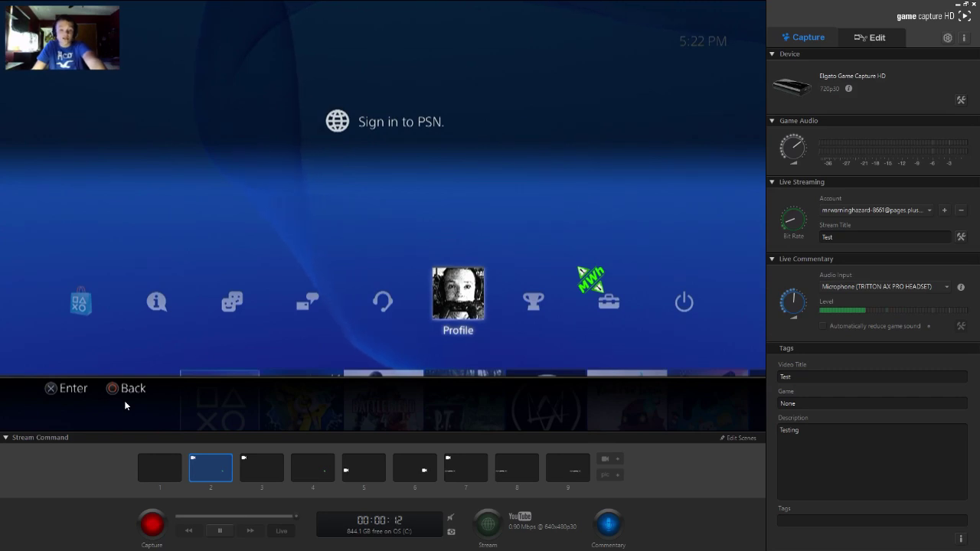
key(6)
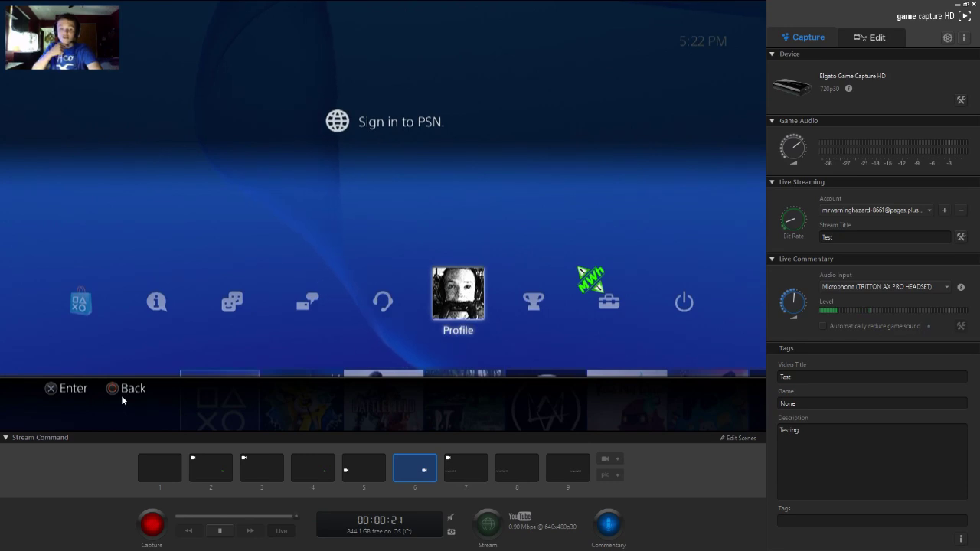
key(2)
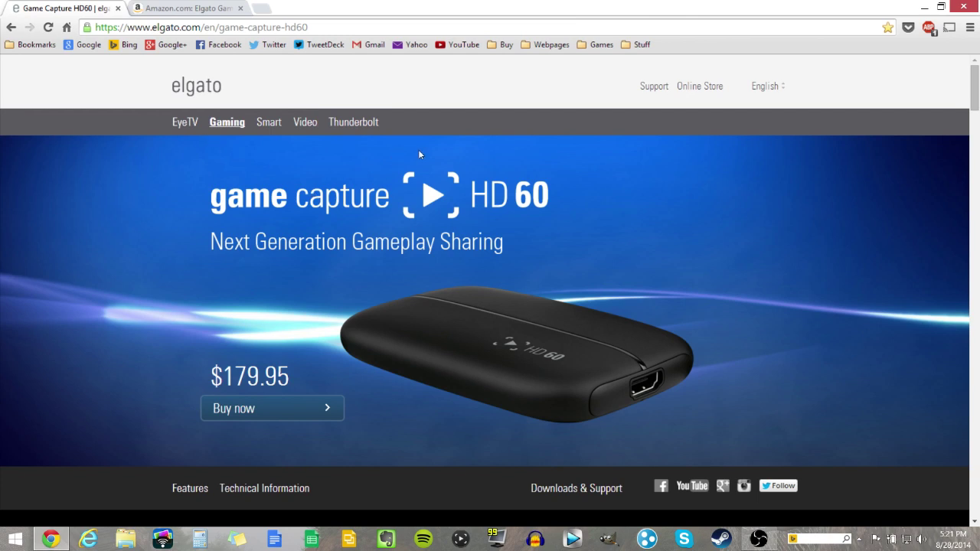
Examine enlarged photos of the Game Capture HD's input side and its HDMI Out and USB side in the Amazon listing.
click(161, 9)
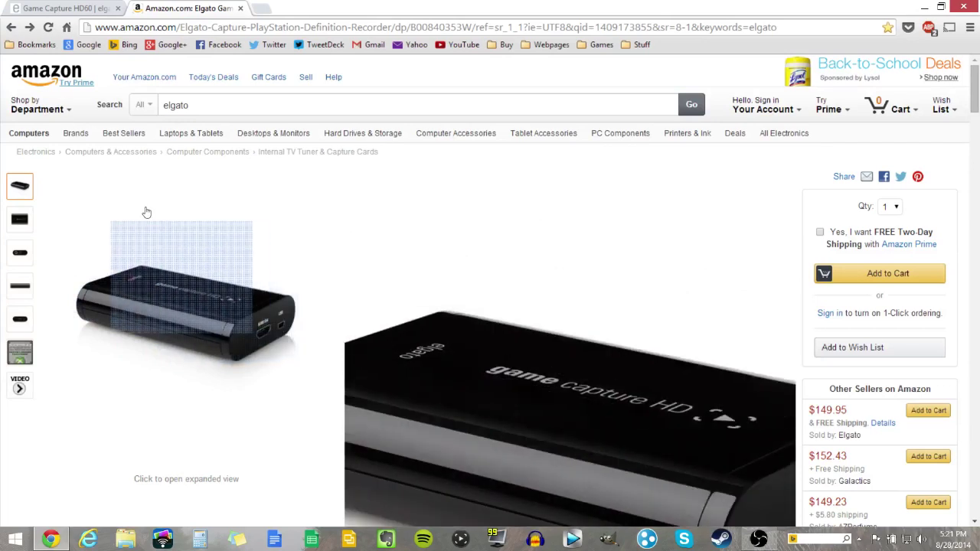
key(ctrl+Tab)
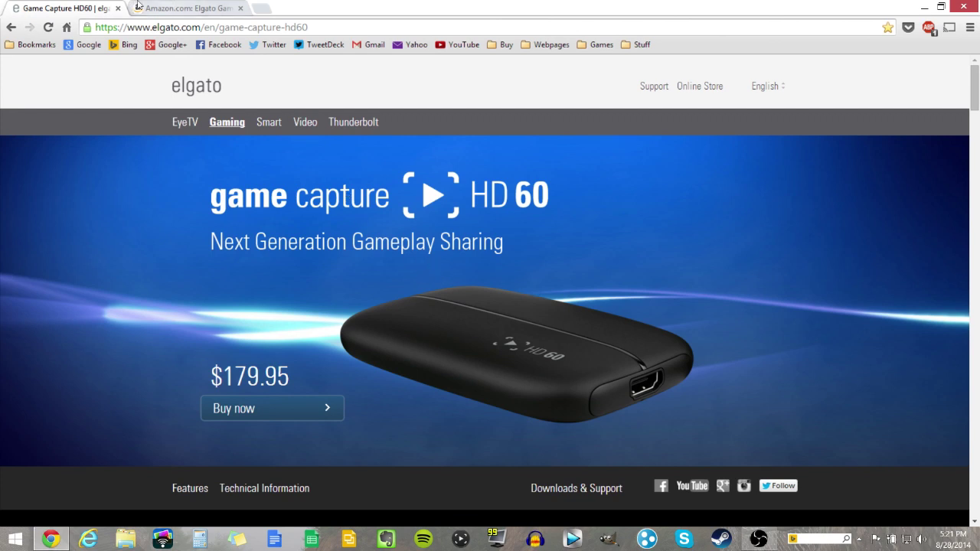
click(169, 7)
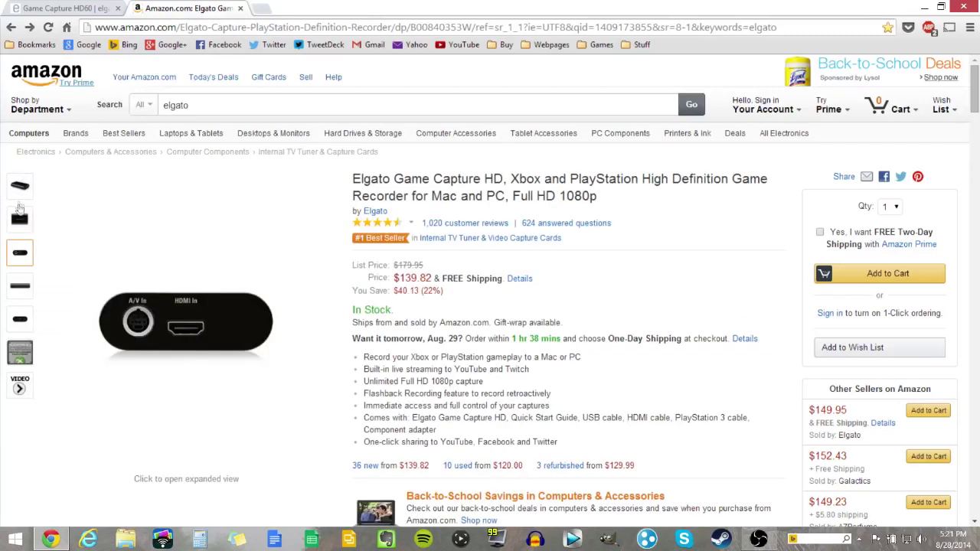
click(95, 211)
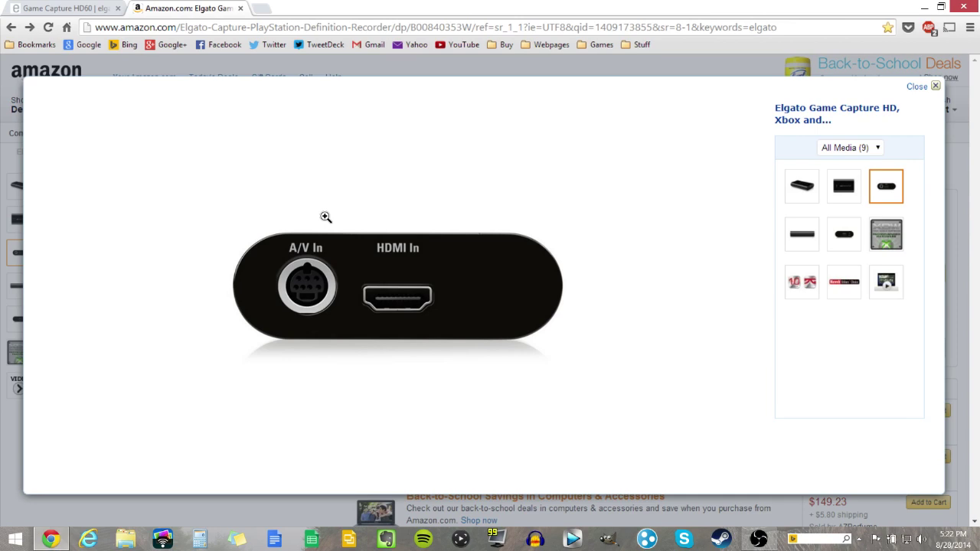
key(Right)
key(Right)
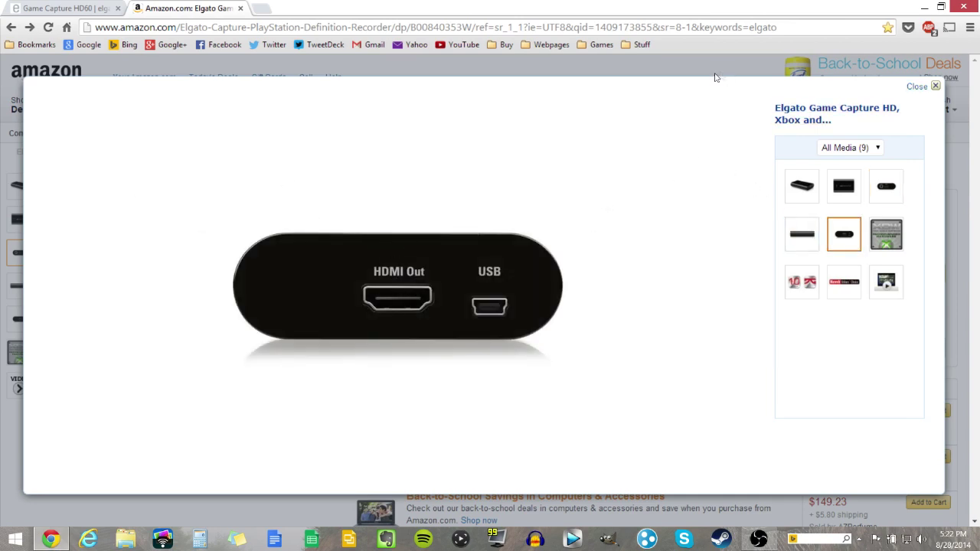
click(752, 74)
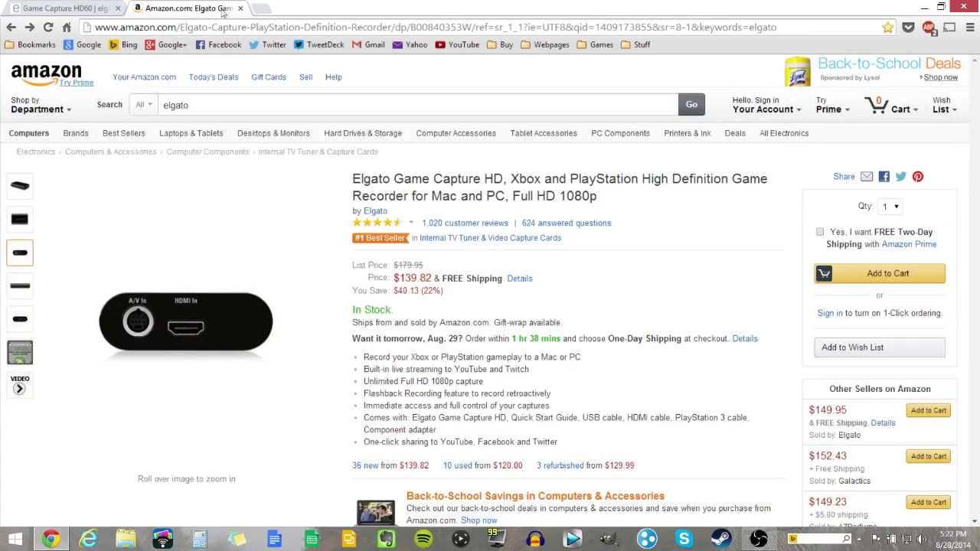
Return to Elgato's Game Capture HD60 page and read its feature sections, including Be next-gen, Be prepared, Be live and Be in control.
click(104, 6)
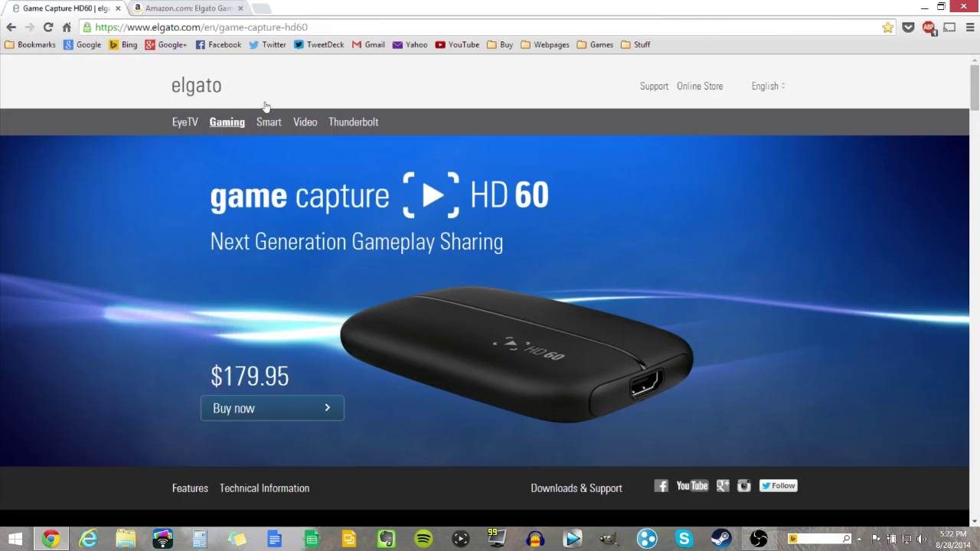
scroll(230, 230, down, 1)
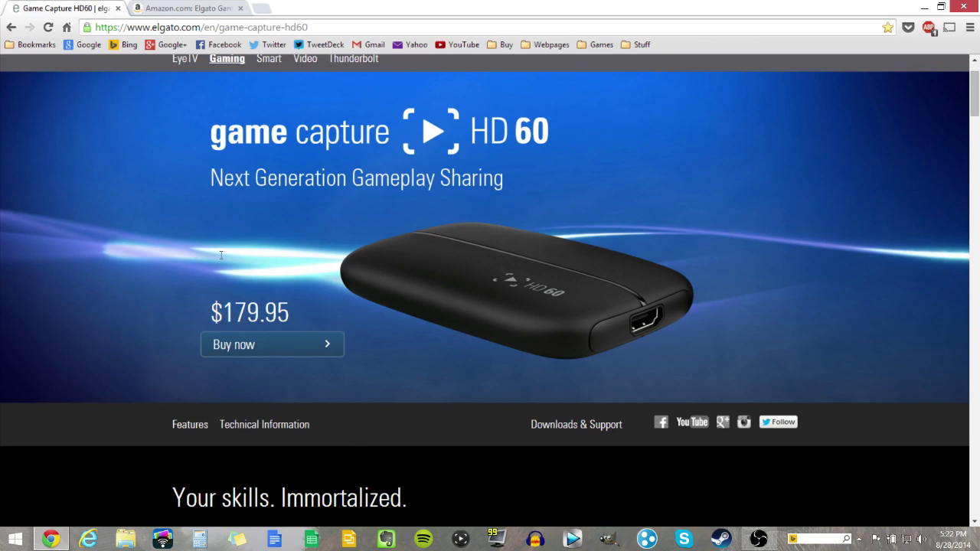
key(ctrl+Tab)
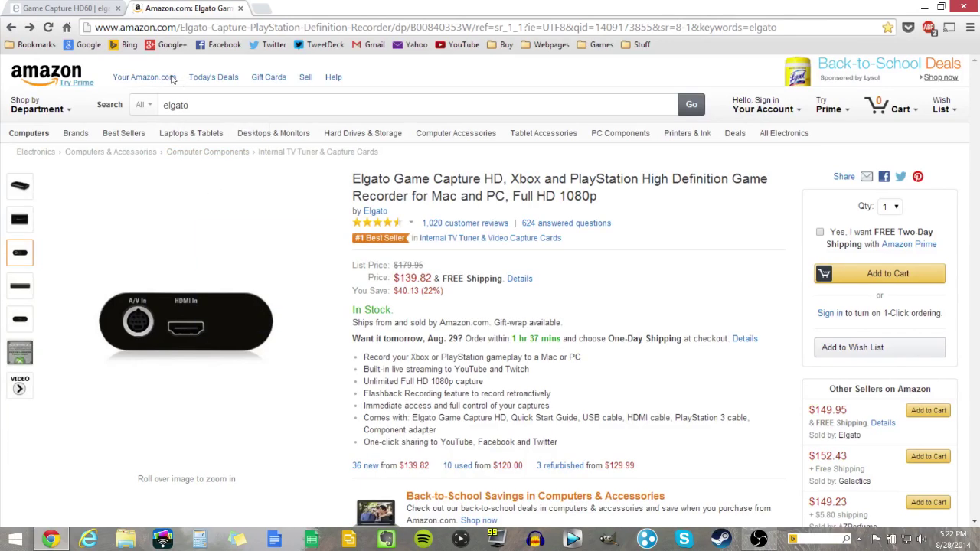
click(111, 9)
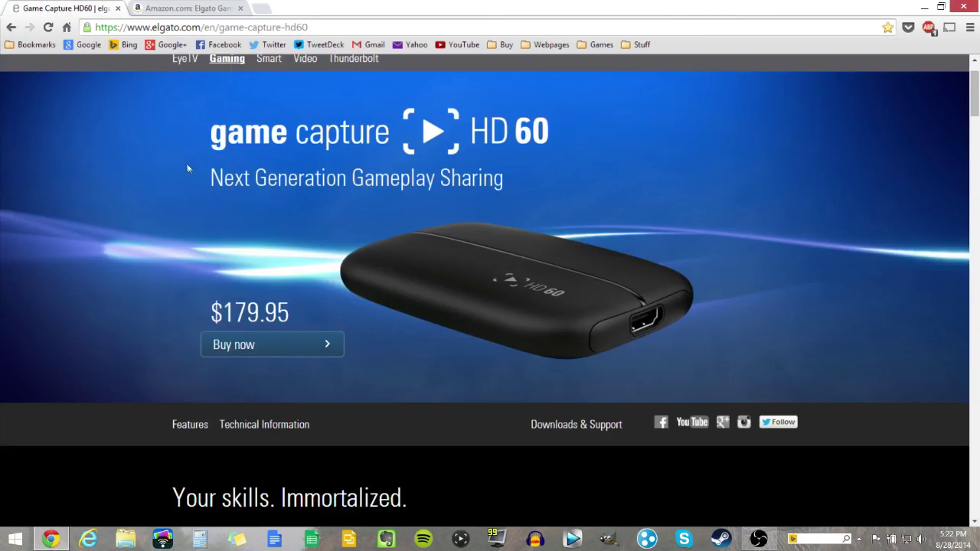
scroll(188, 168, down, 6)
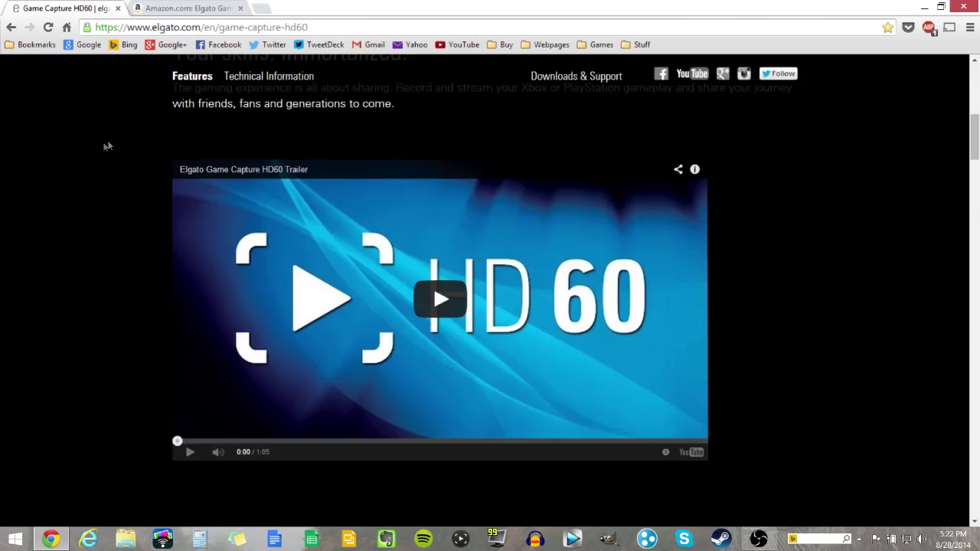
scroll(104, 145, up, 3)
scroll(105, 153, down, 7)
scroll(104, 156, down, 3)
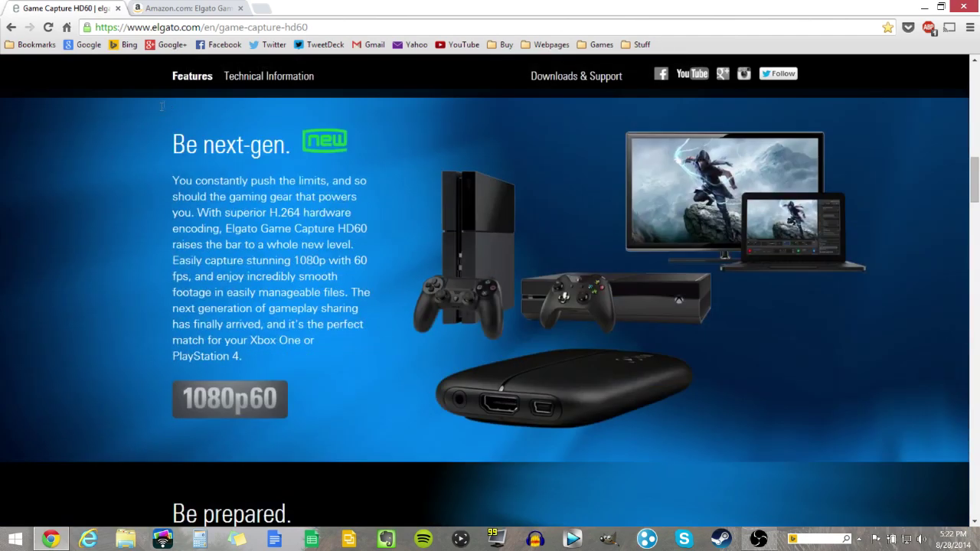
scroll(123, 261, down, 3)
scroll(200, 178, down, 3)
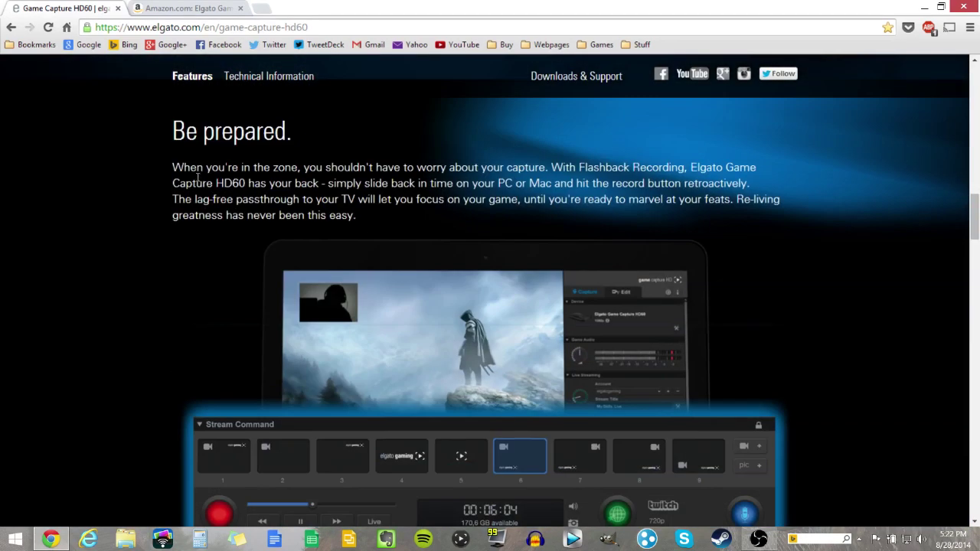
scroll(165, 190, down, 3)
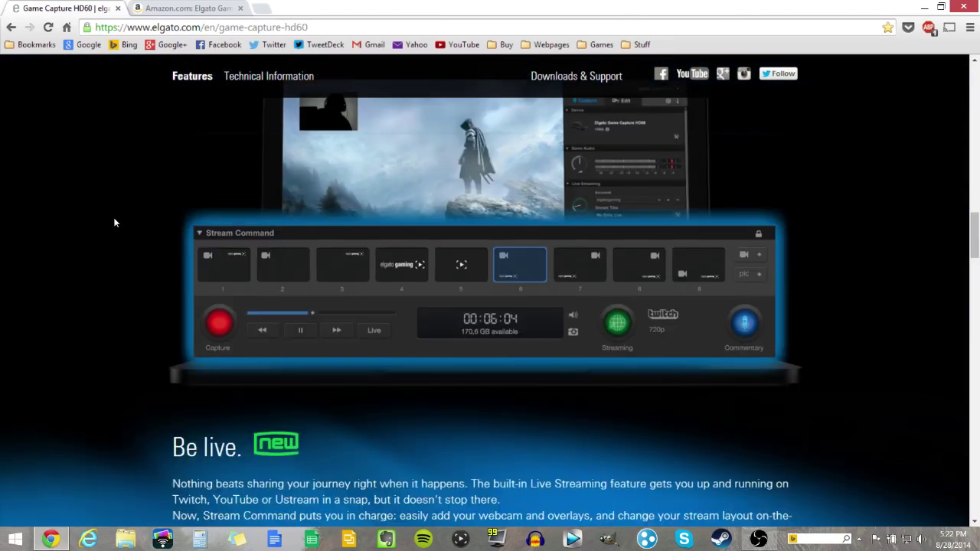
scroll(113, 219, up, 2)
scroll(114, 220, down, 3)
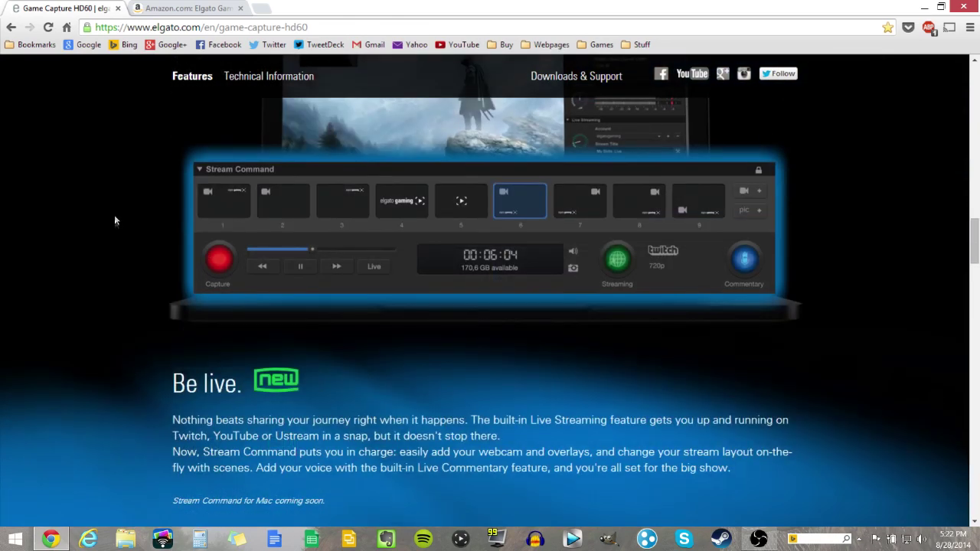
scroll(114, 219, down, 2)
scroll(113, 211, down, 6)
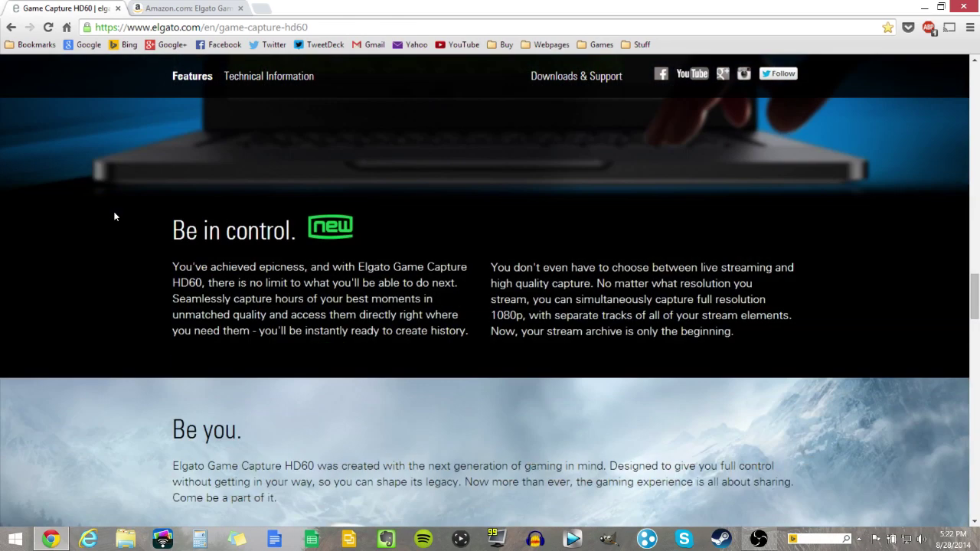
View the HD60 product photos and examine the feature comparison table for Game Capture HD60 and Game Capture HD.
scroll(114, 217, down, 10)
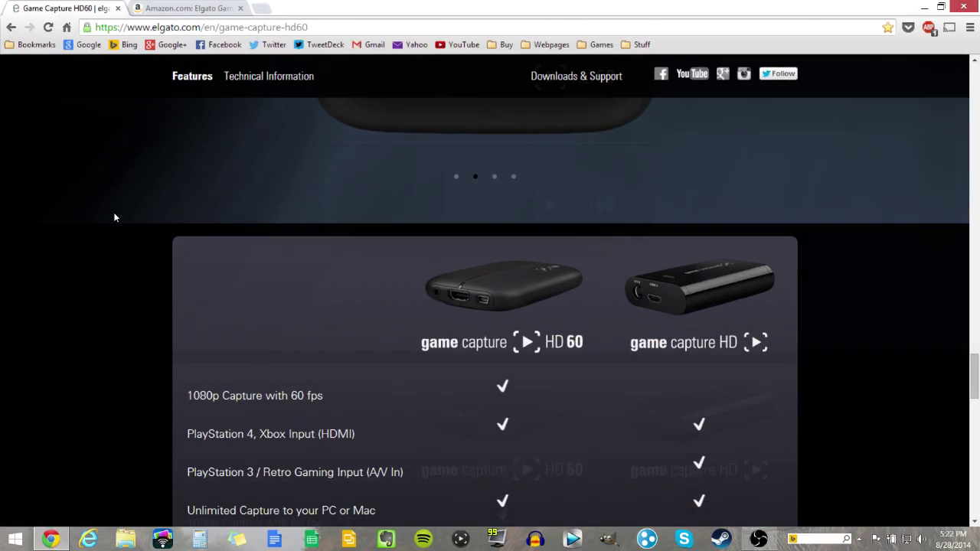
scroll(114, 218, up, 4)
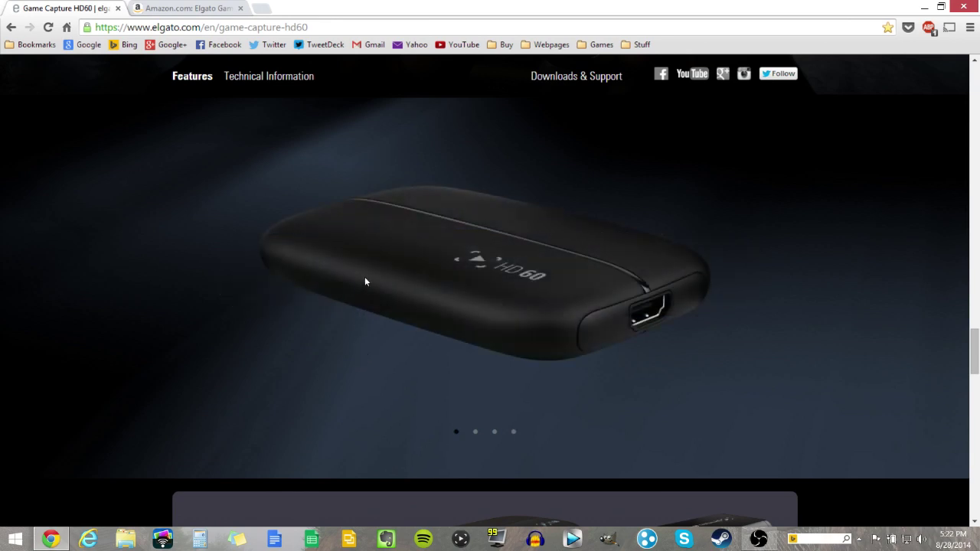
scroll(270, 242, down, 2)
scroll(241, 227, up, 3)
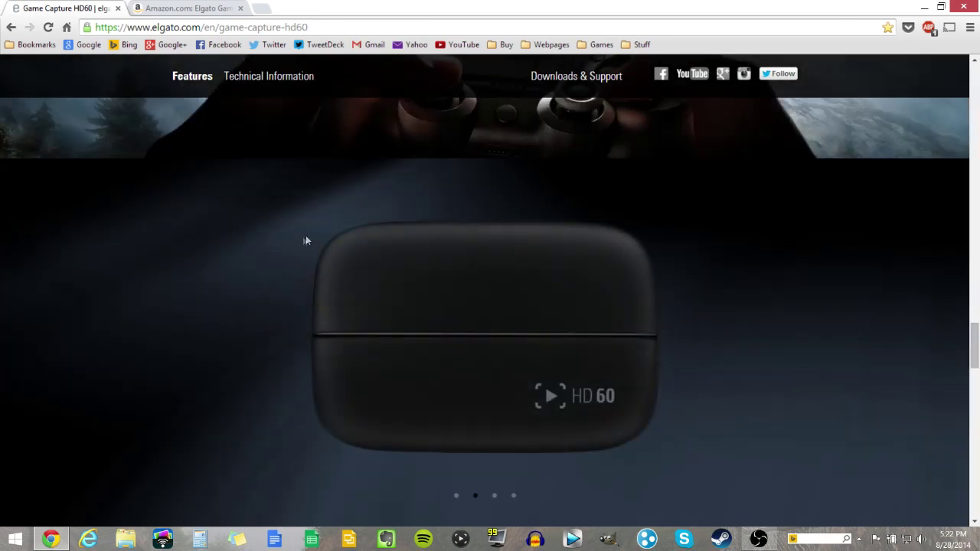
scroll(244, 289, down, 7)
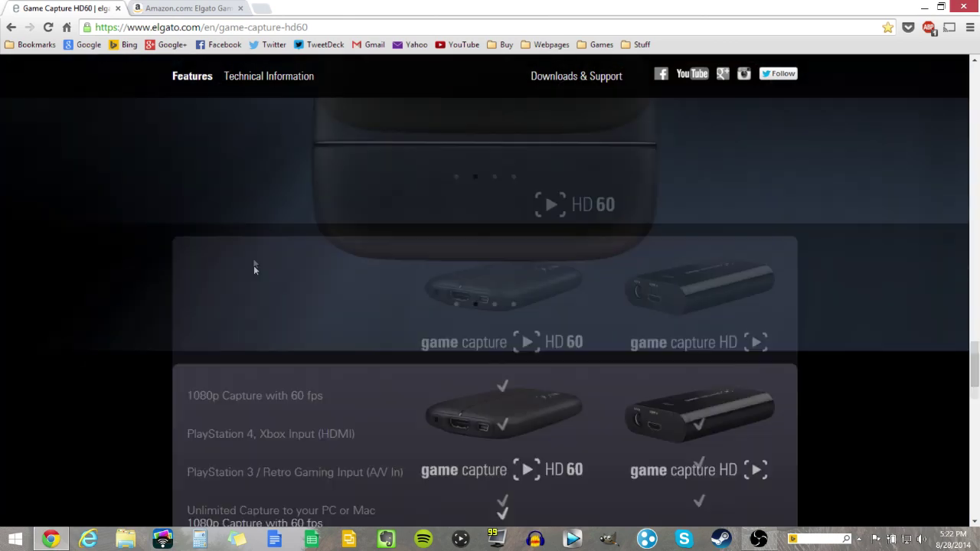
scroll(315, 208, up, 1)
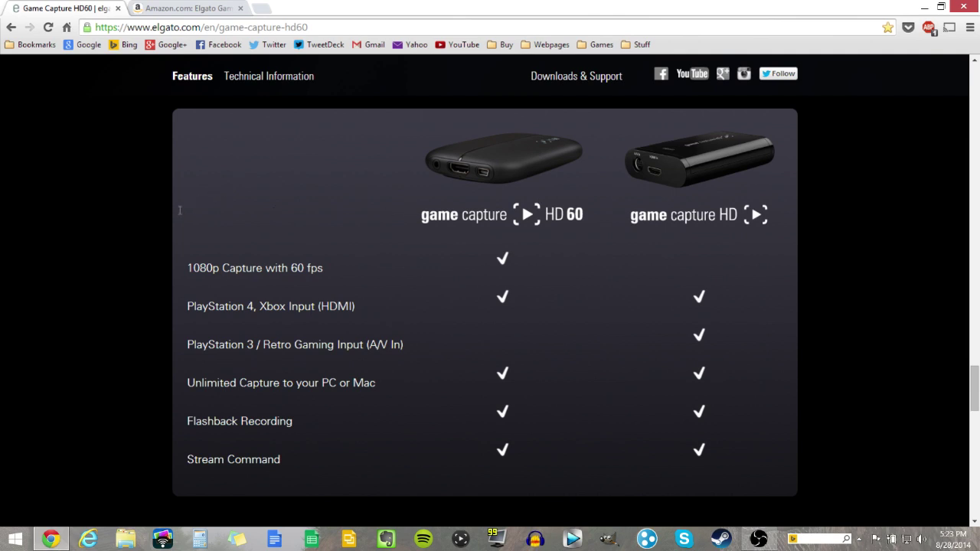
Review both capture devices' prices and technical specifications, and the system requirements on the Elgato page.
scroll(195, 189, down, 5)
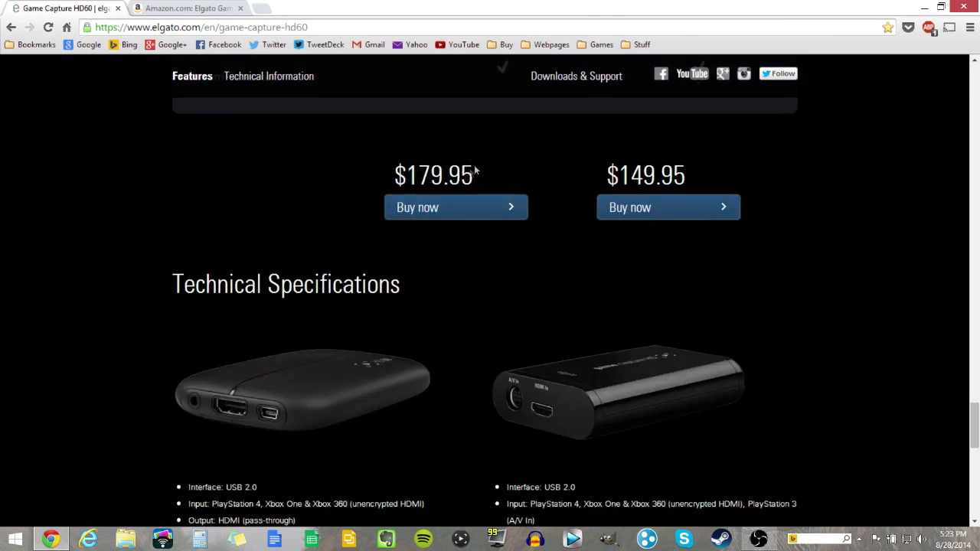
scroll(85, 209, down, 3)
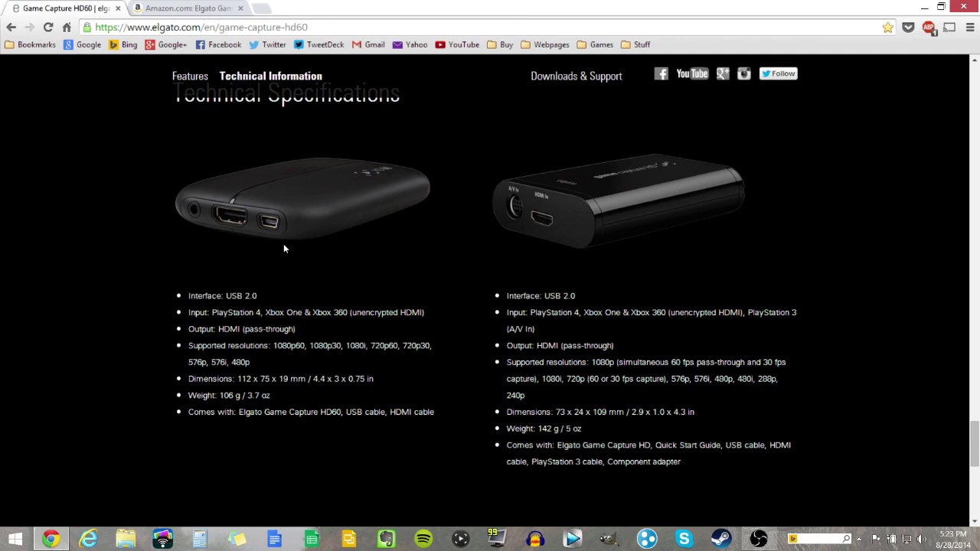
scroll(284, 243, down, 3)
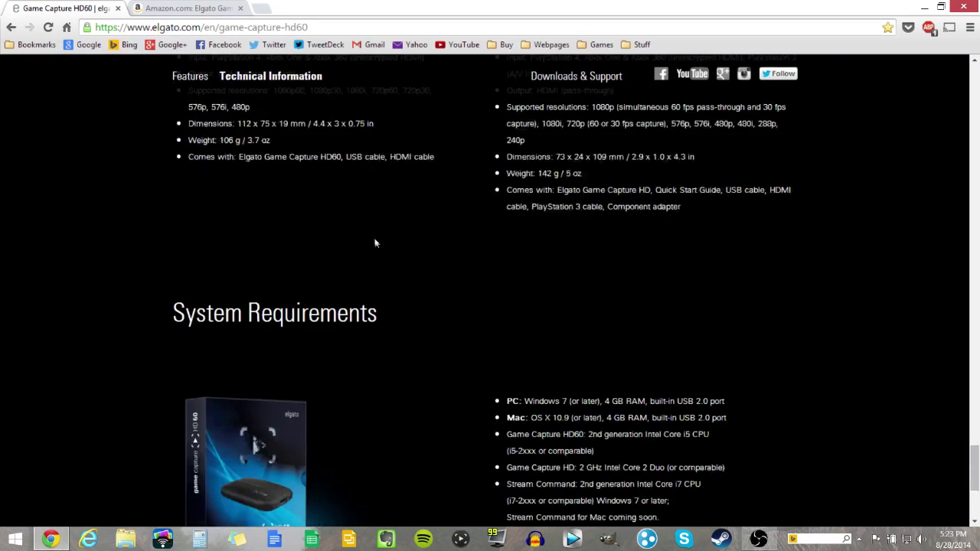
scroll(374, 242, down, 3)
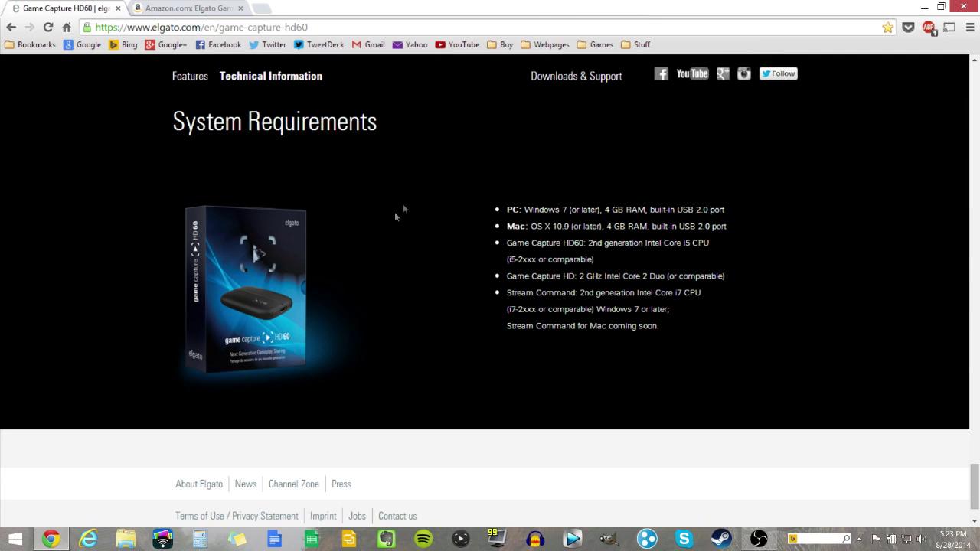
scroll(394, 222, down, 1)
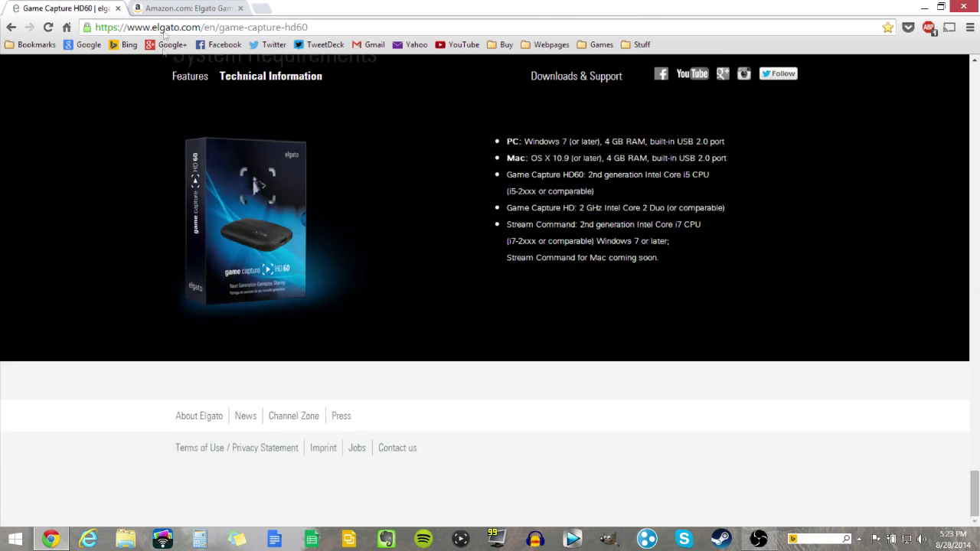
Check the Game Capture HD's price, feature list and Frequently Bought Together offer in the Amazon listing.
click(161, 7)
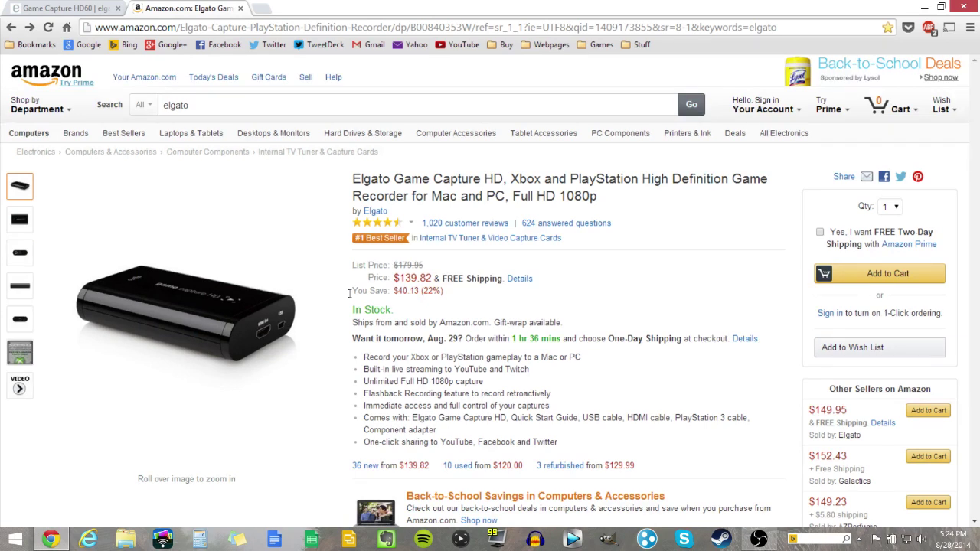
scroll(340, 356, down, 1)
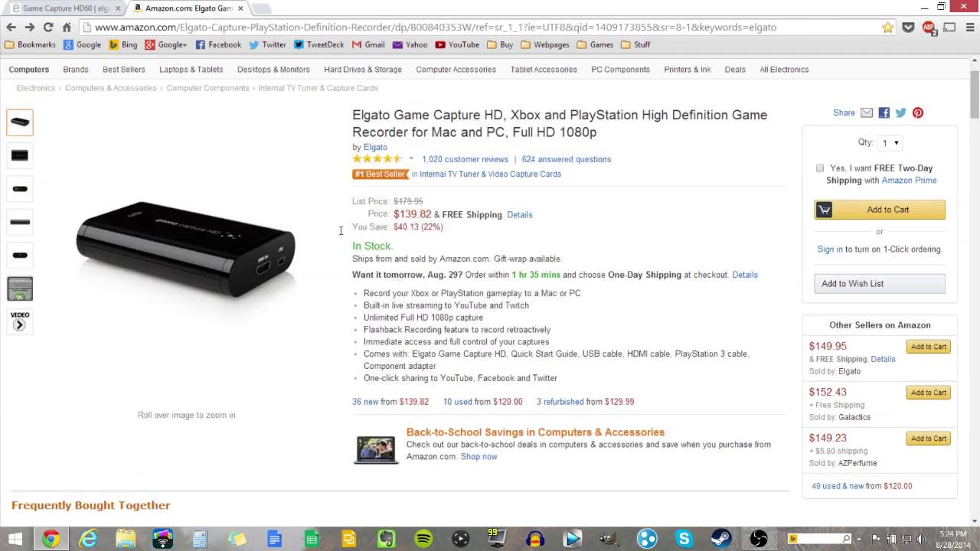
click(43, 8)
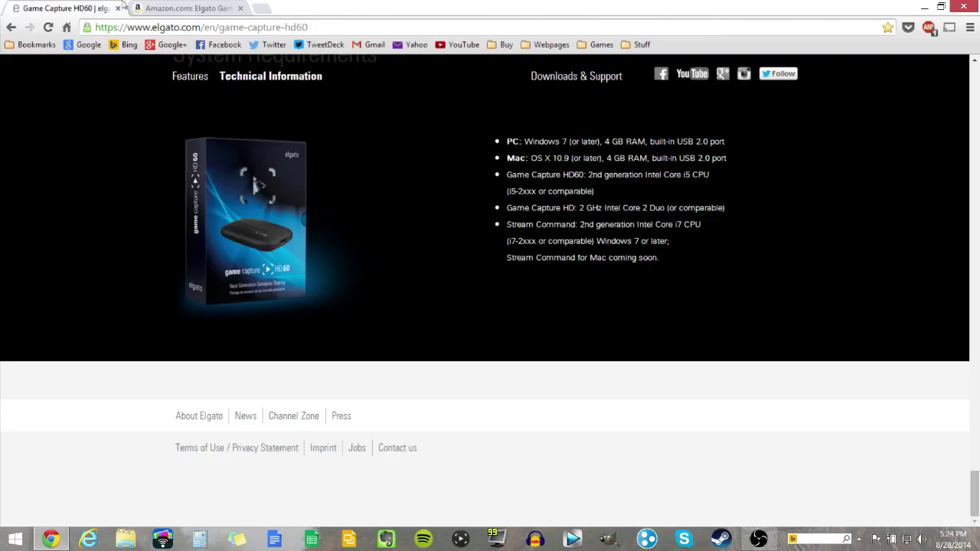
click(139, 8)
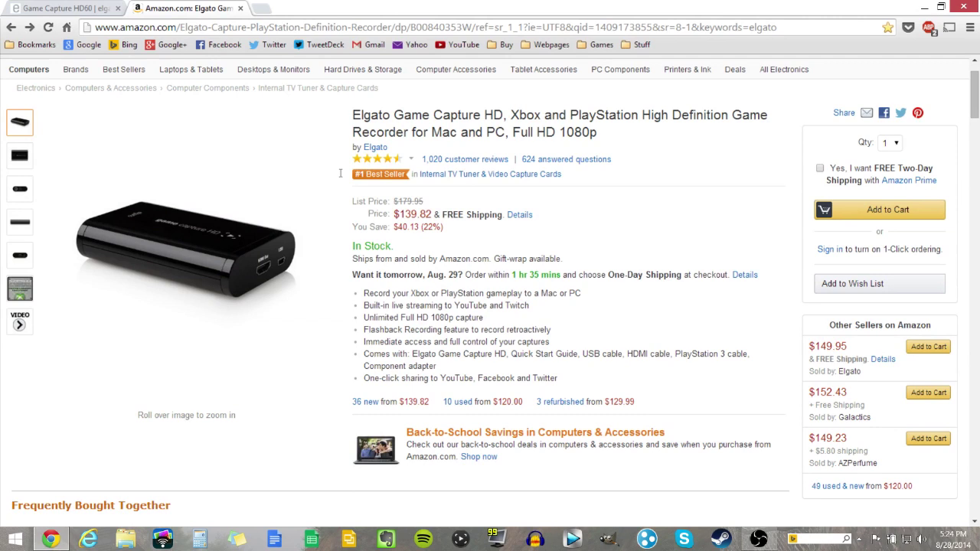
scroll(342, 173, down, 4)
scroll(344, 176, up, 5)
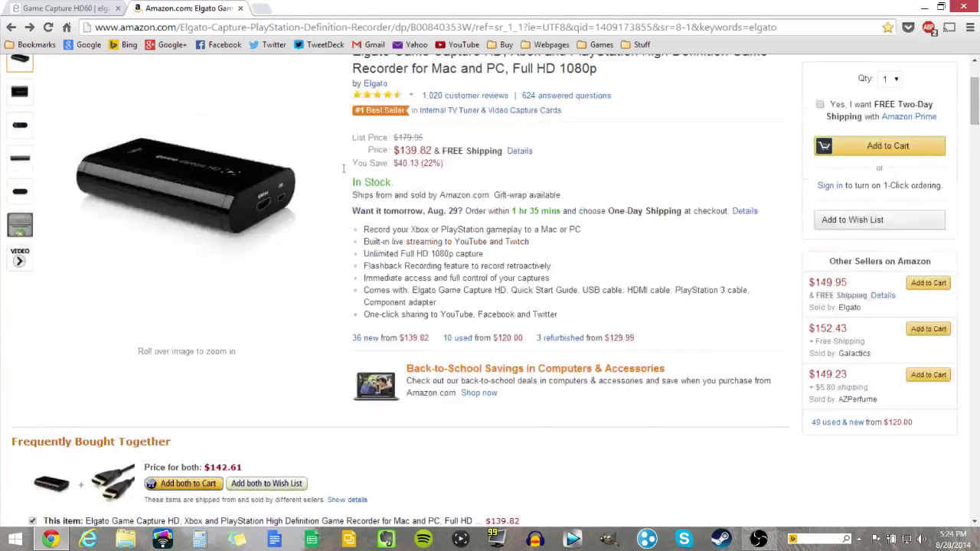